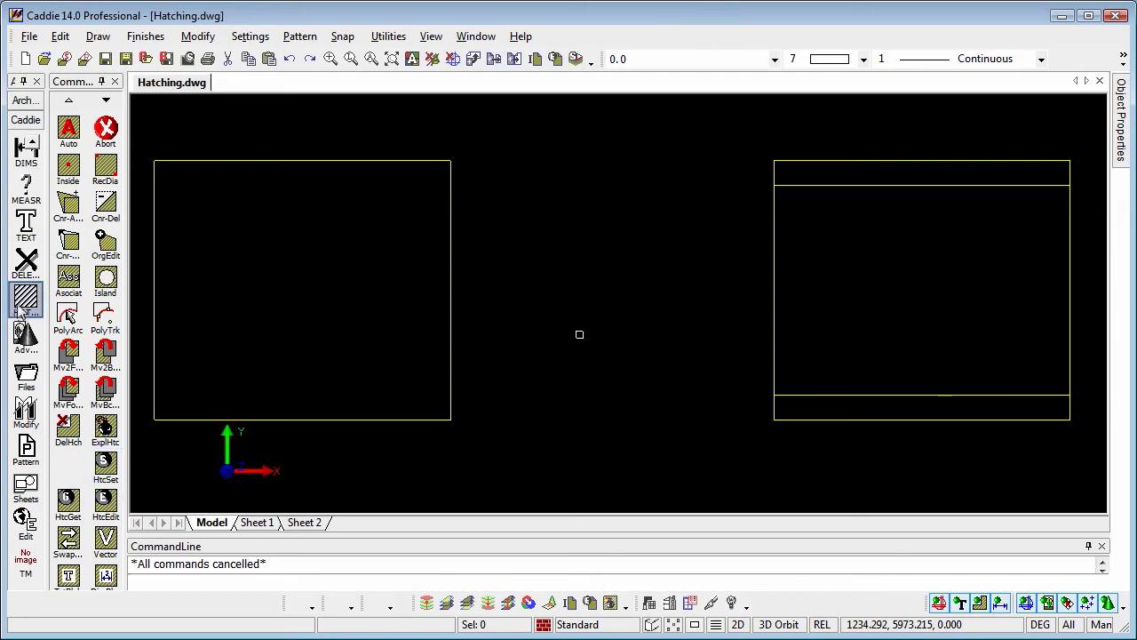
# Step: Open the hatch parameter settings and examine the available hatch types and line styles
pyautogui.click(103, 466)
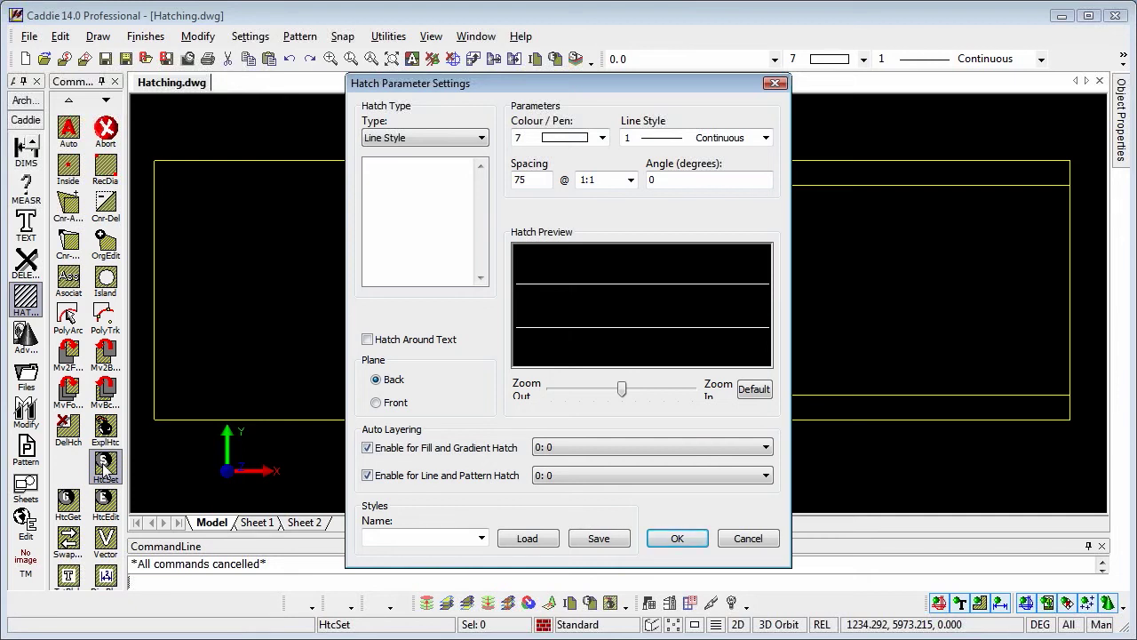
pyautogui.click(482, 138)
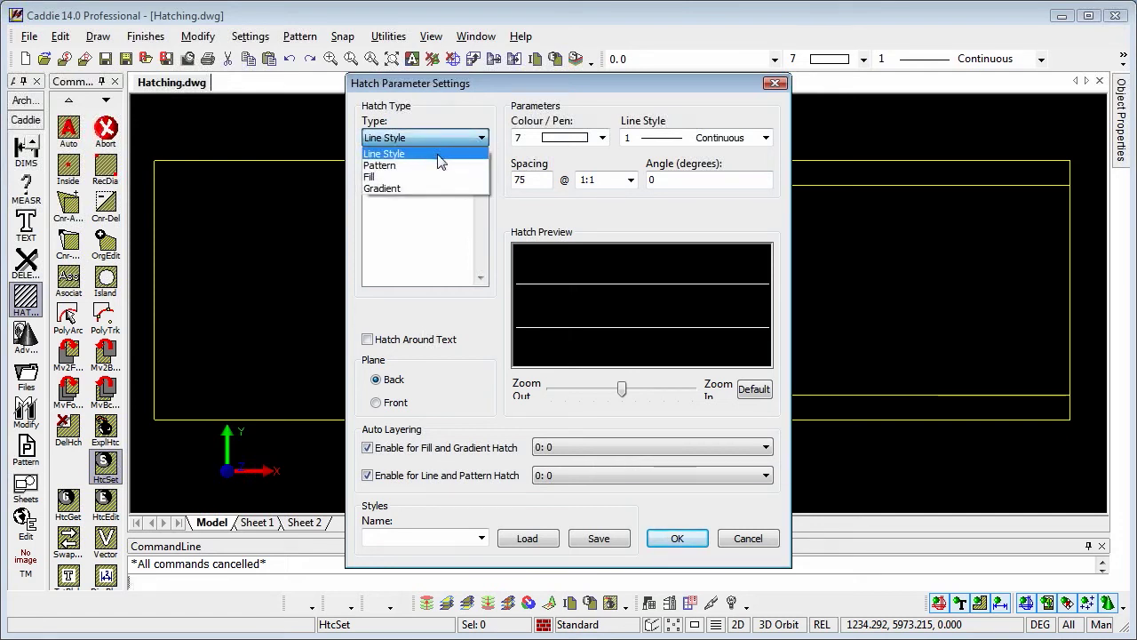
pyautogui.click(736, 142)
pyautogui.click(766, 138)
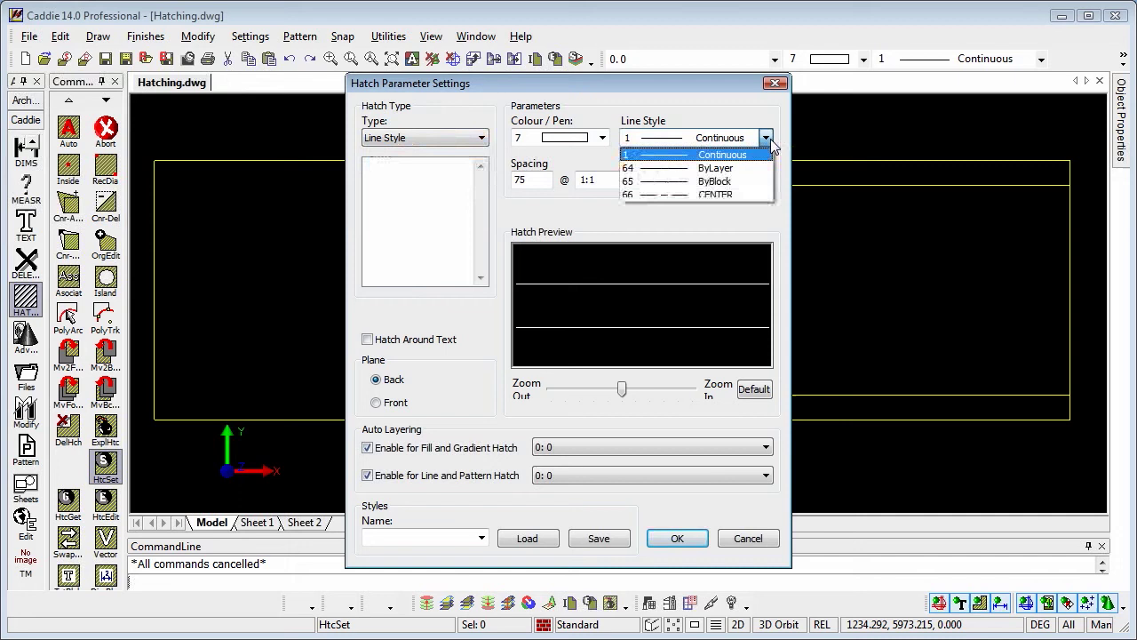
pyautogui.click(479, 139)
pyautogui.click(479, 140)
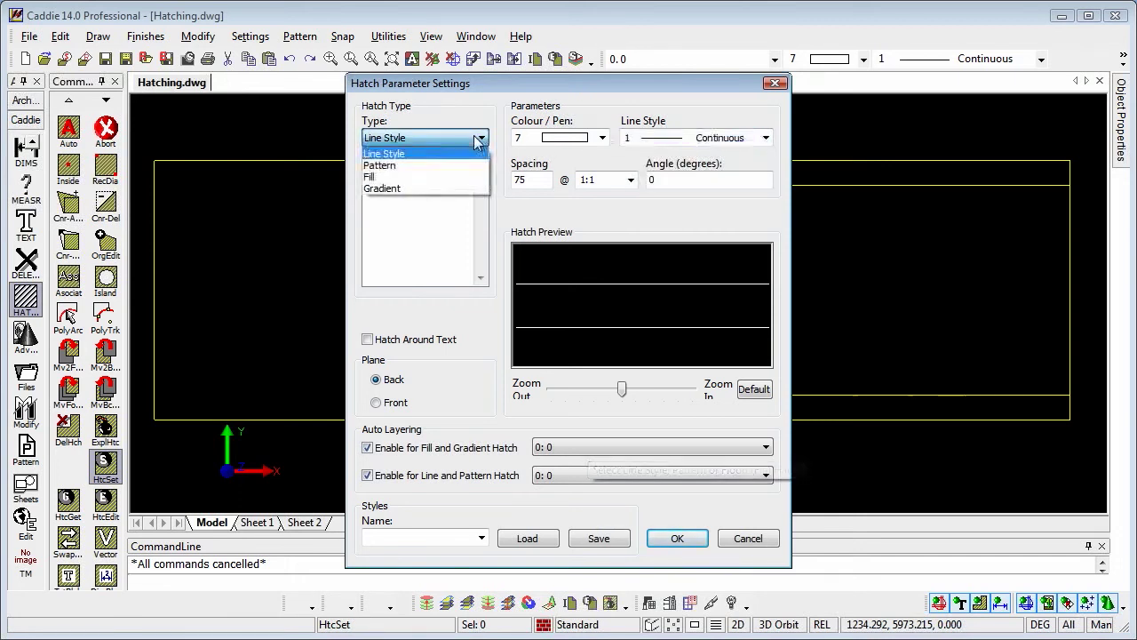
# Step: Preview the Pattern hatch type, and switch to the Fill type with RGB colour enabled
pyautogui.click(426, 166)
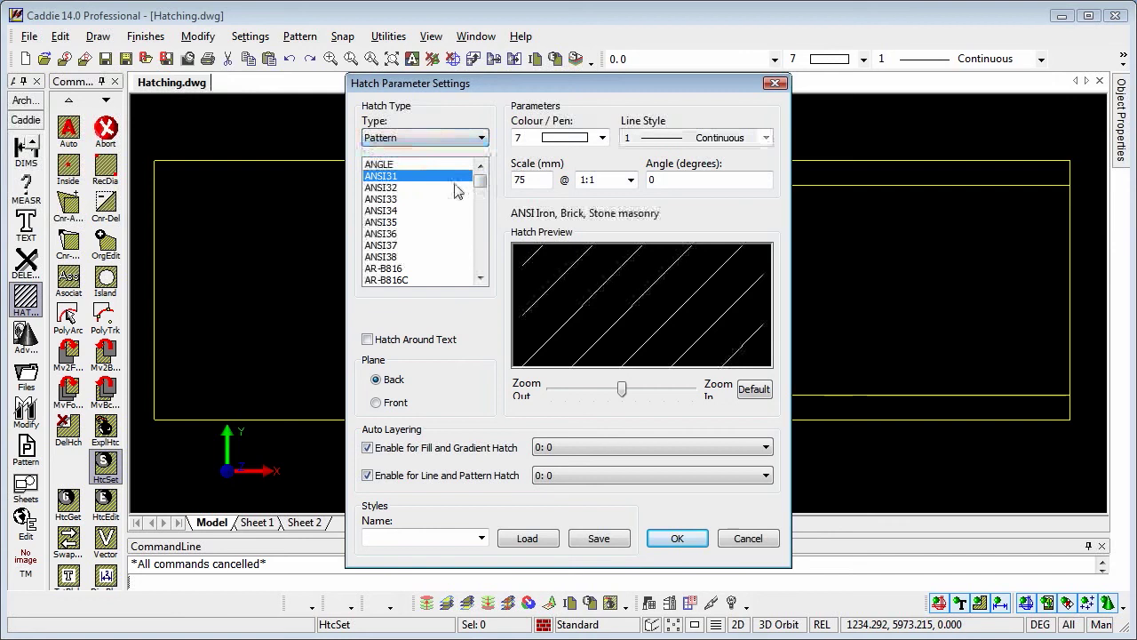
pyautogui.click(483, 138)
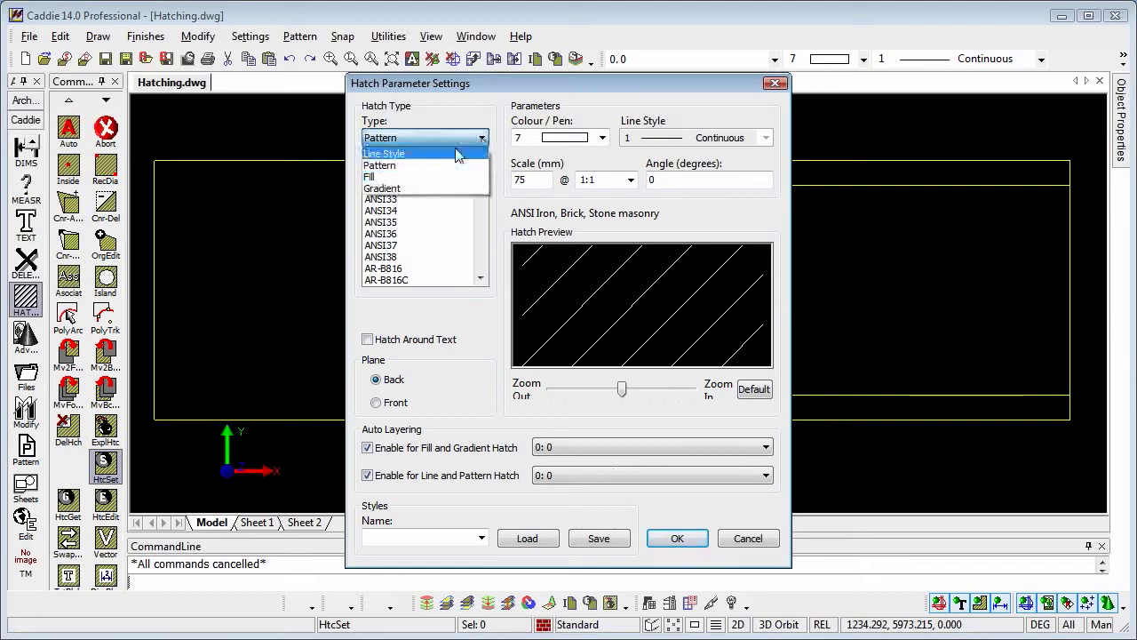
pyautogui.click(426, 172)
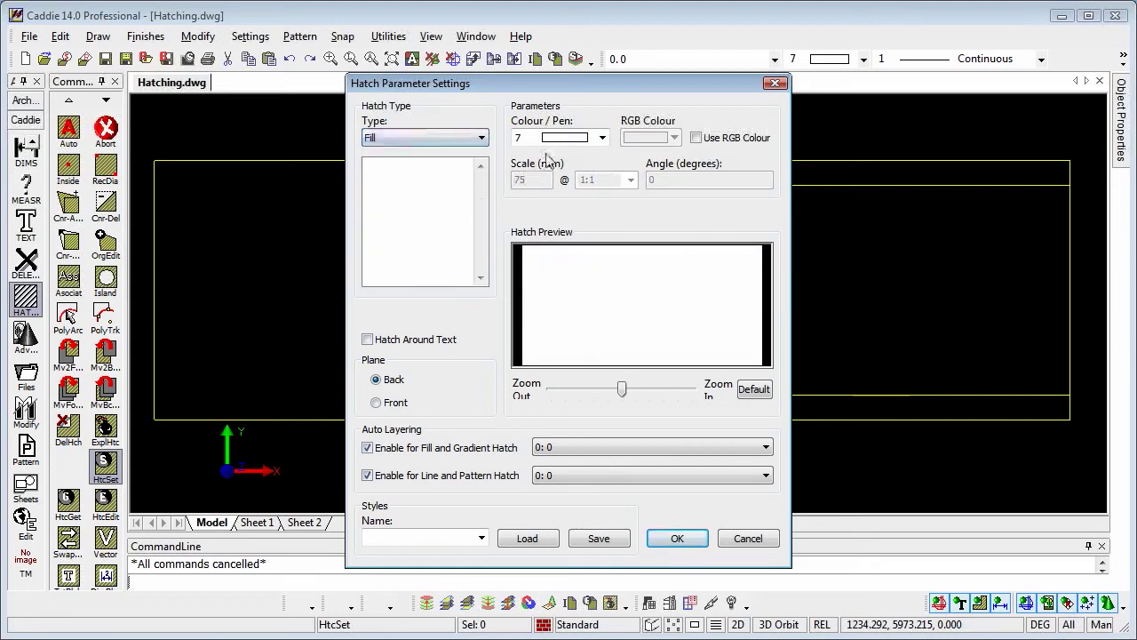
pyautogui.click(695, 138)
# Step: Try a custom fill colour of red 40, green 214, blue 200, and cancel the choice
pyautogui.click(666, 139)
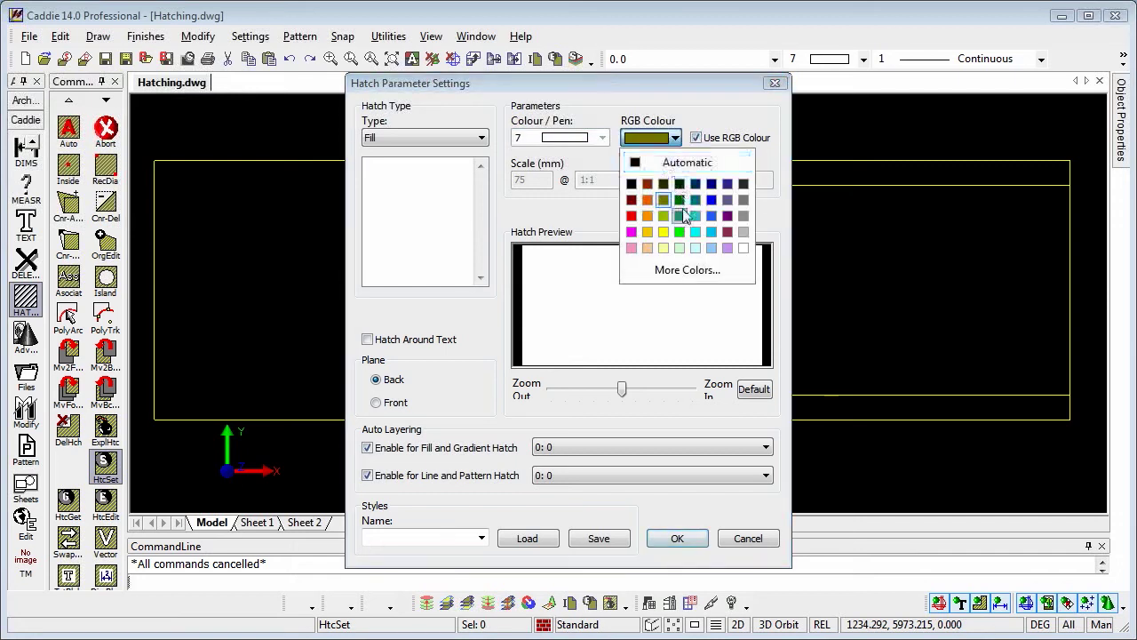
pyautogui.click(685, 270)
pyautogui.click(495, 199)
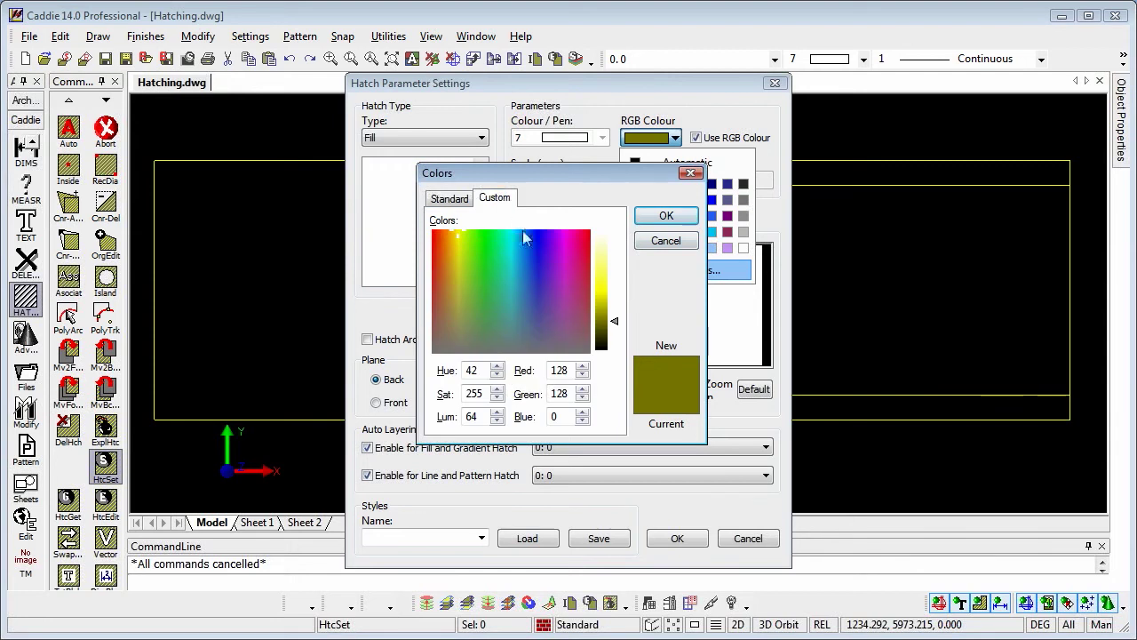
pyautogui.click(509, 269)
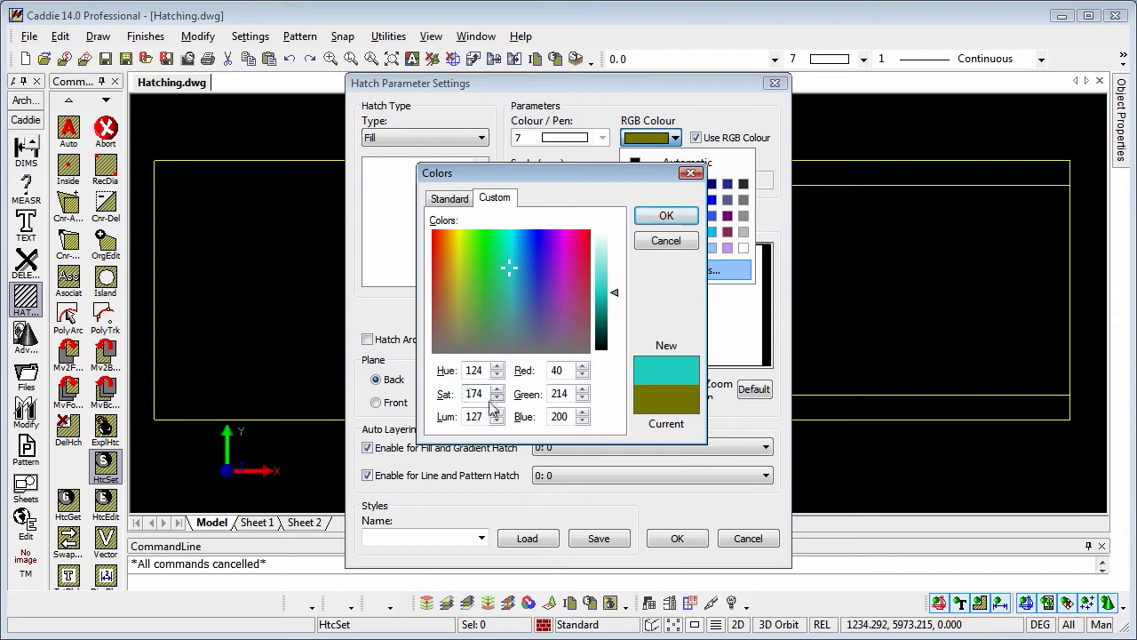
pyautogui.click(680, 246)
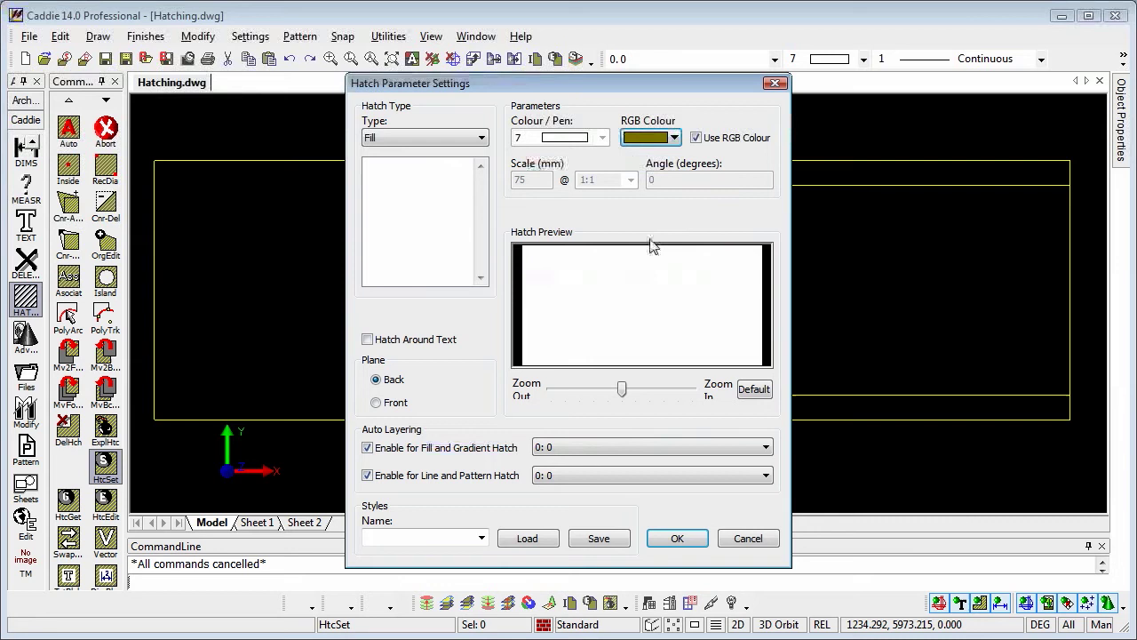
# Step: Set the hatch type to Line Style and its angle to 45 degrees
pyautogui.click(480, 137)
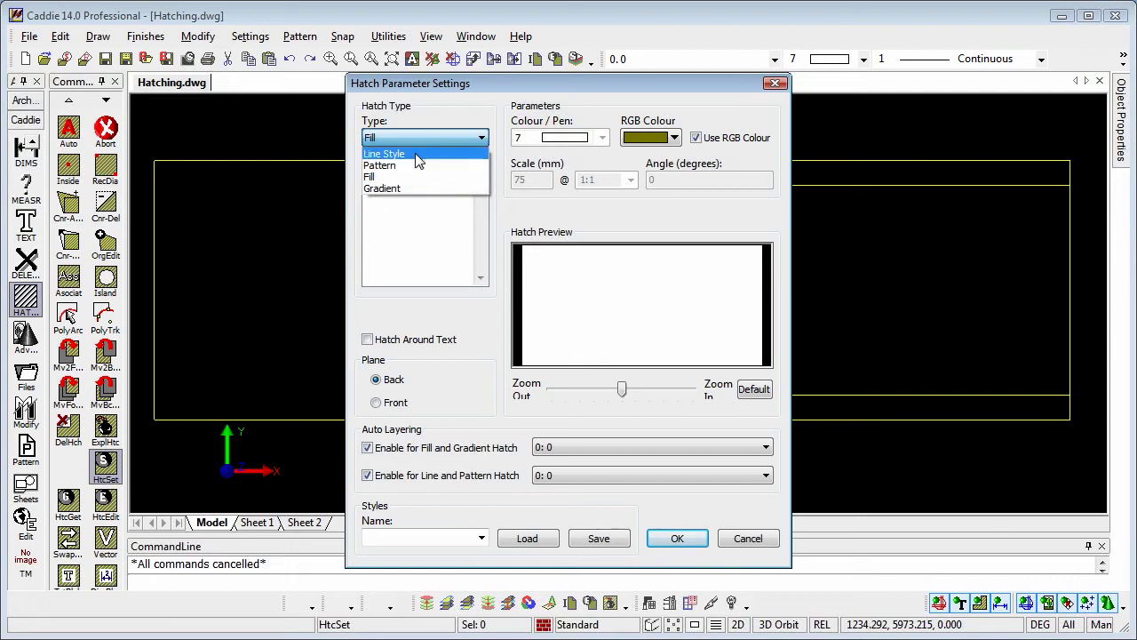
pyautogui.click(384, 154)
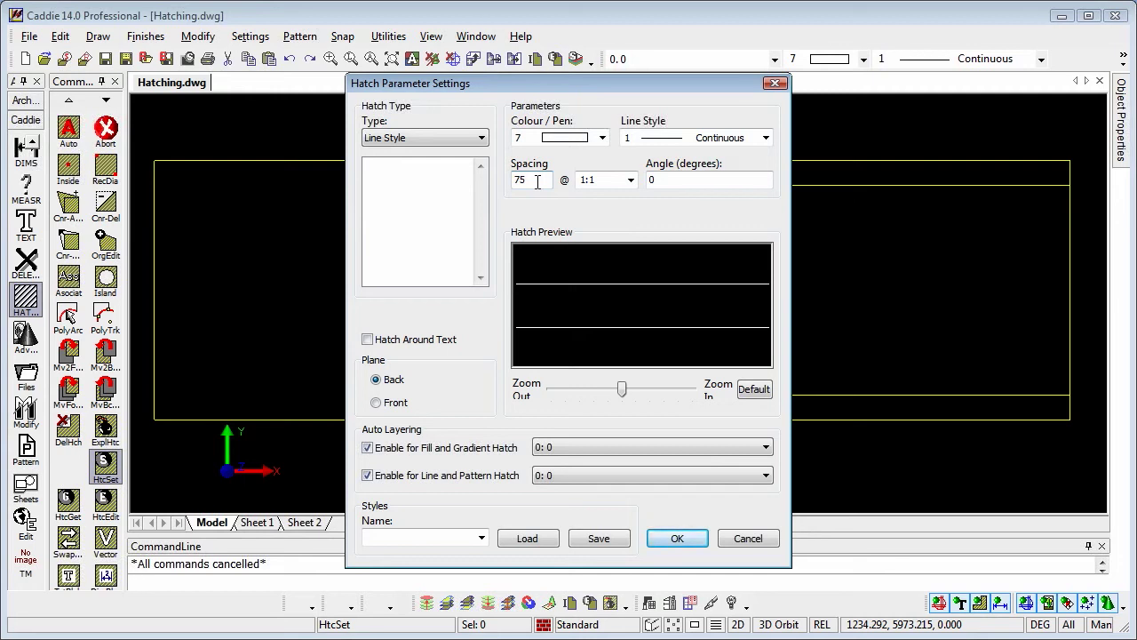
pyautogui.click(654, 180)
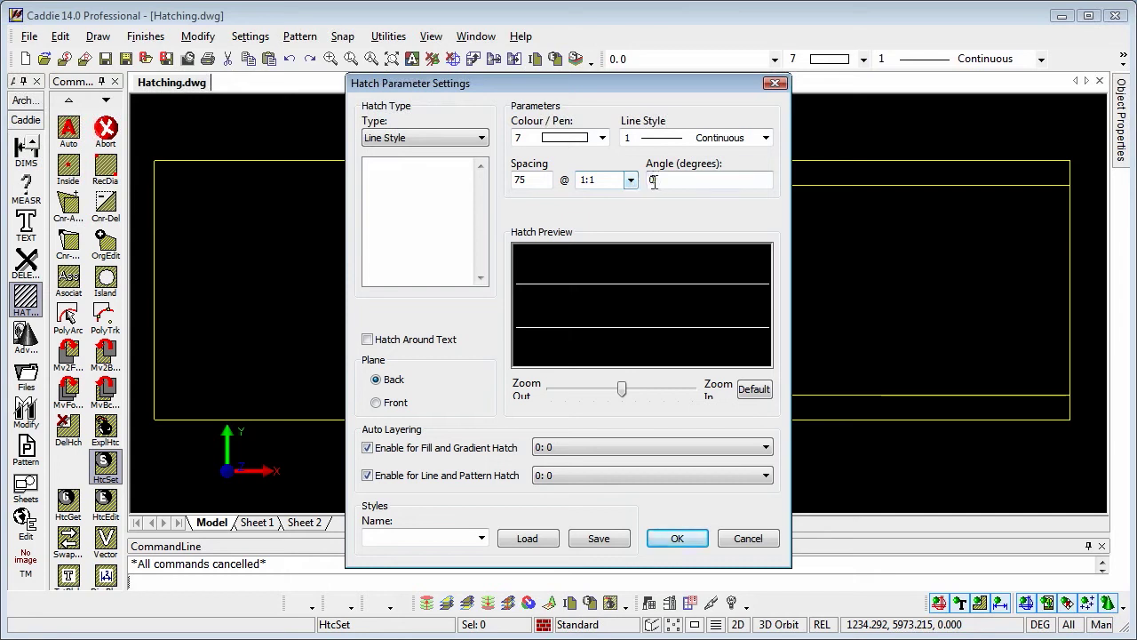
pyautogui.doubleClick(654, 179)
pyautogui.write('45')
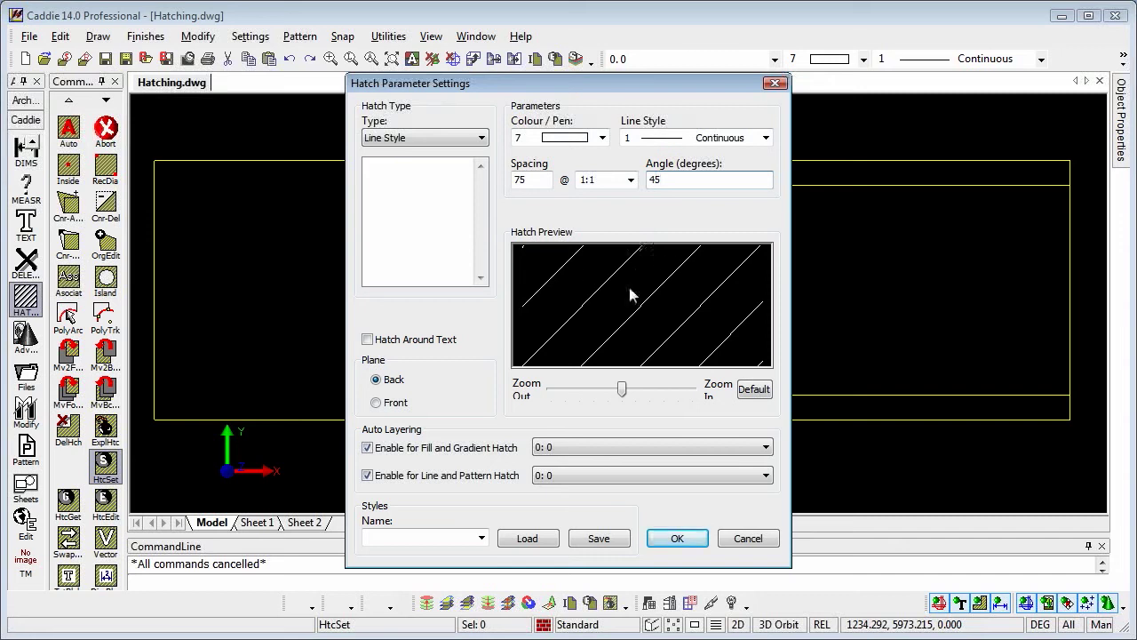
# Step: Set the hatch angle to 0 degrees and zoom out the hatch preview
pyautogui.doubleClick(653, 179)
pyautogui.write('0')
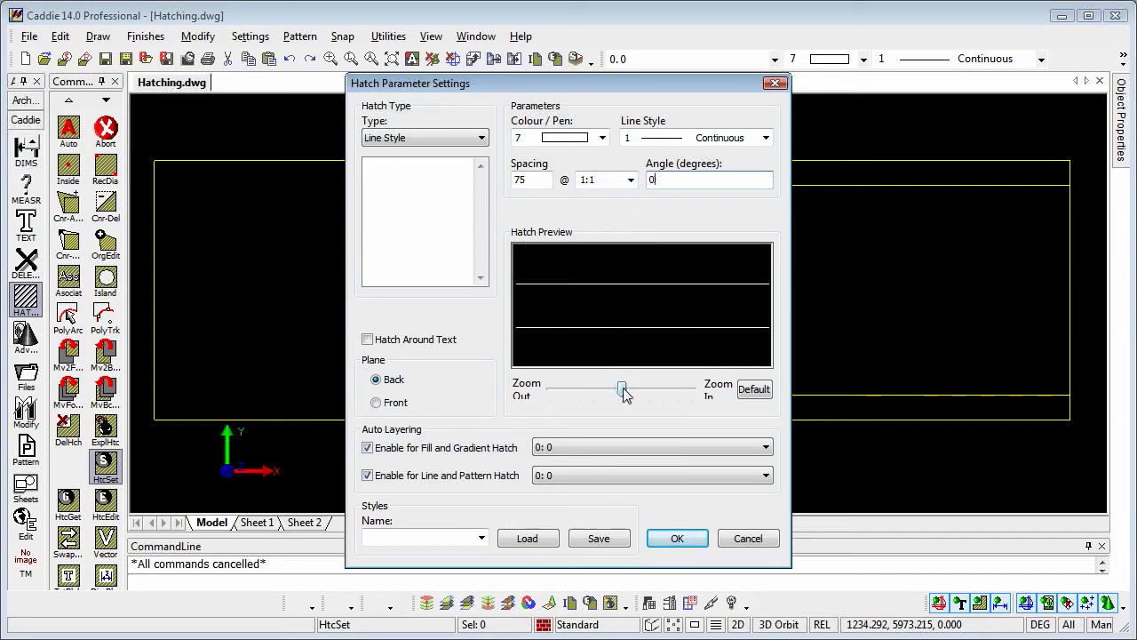
pyautogui.moveTo(621, 388)
pyautogui.mouseDown()
pyautogui.moveTo(651, 389)
pyautogui.moveTo(594, 392)
pyautogui.mouseUp()
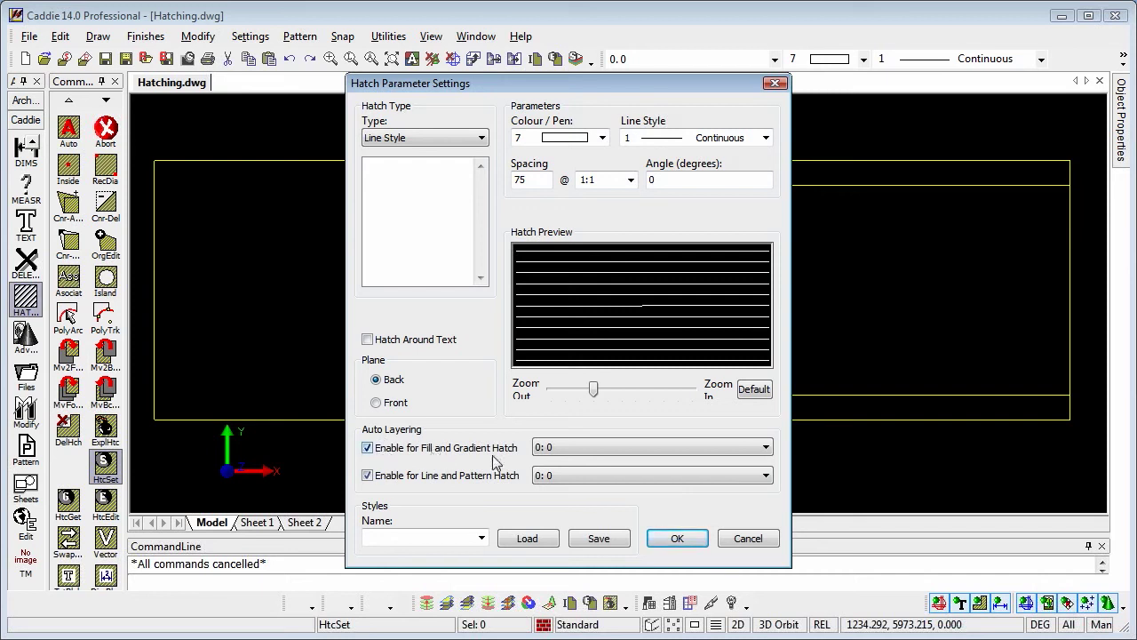
# Step: Assign fill and gradient hatches to layer 11: Hatch Fill and Gradient, and line and pattern hatches to layer 12: Hatch Line and Patter
pyautogui.click(766, 448)
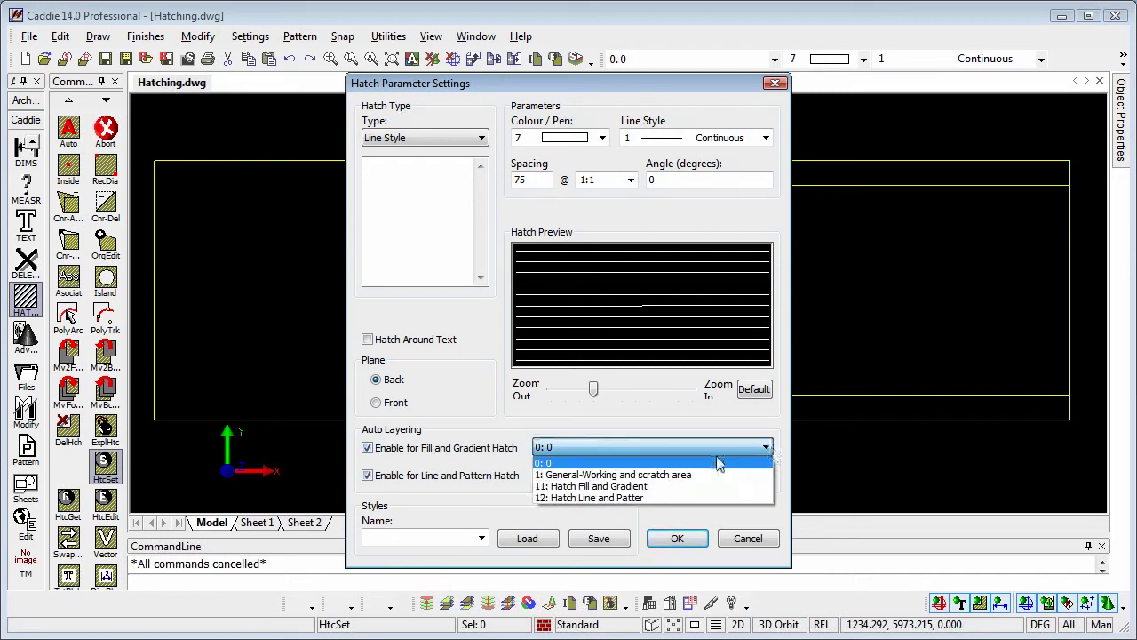
pyautogui.click(629, 487)
pyautogui.click(613, 484)
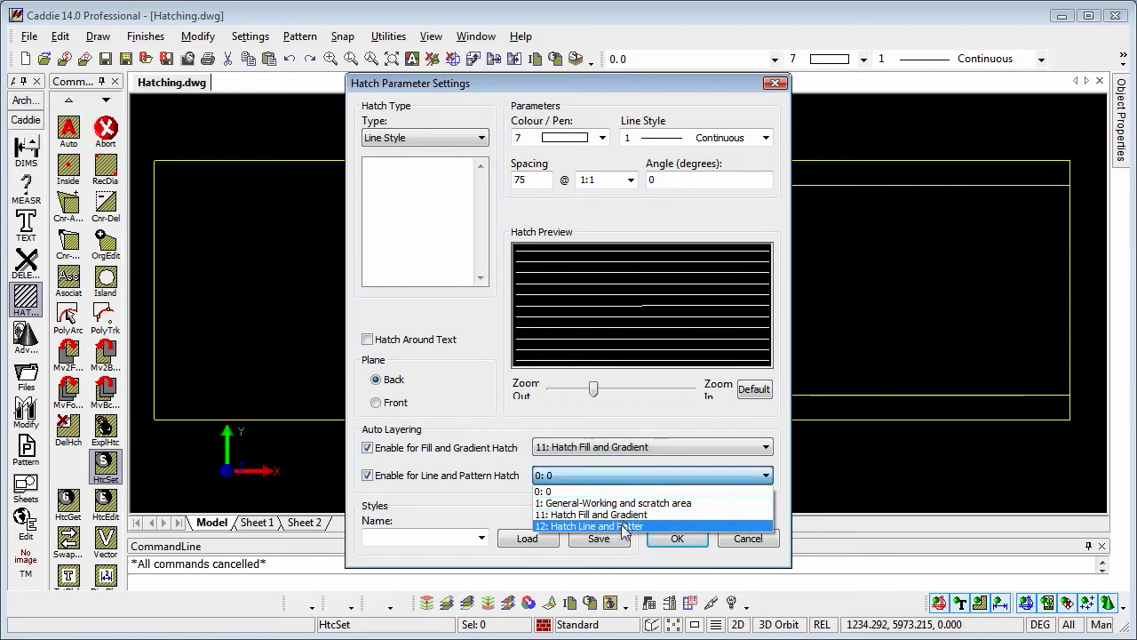
pyautogui.click(624, 526)
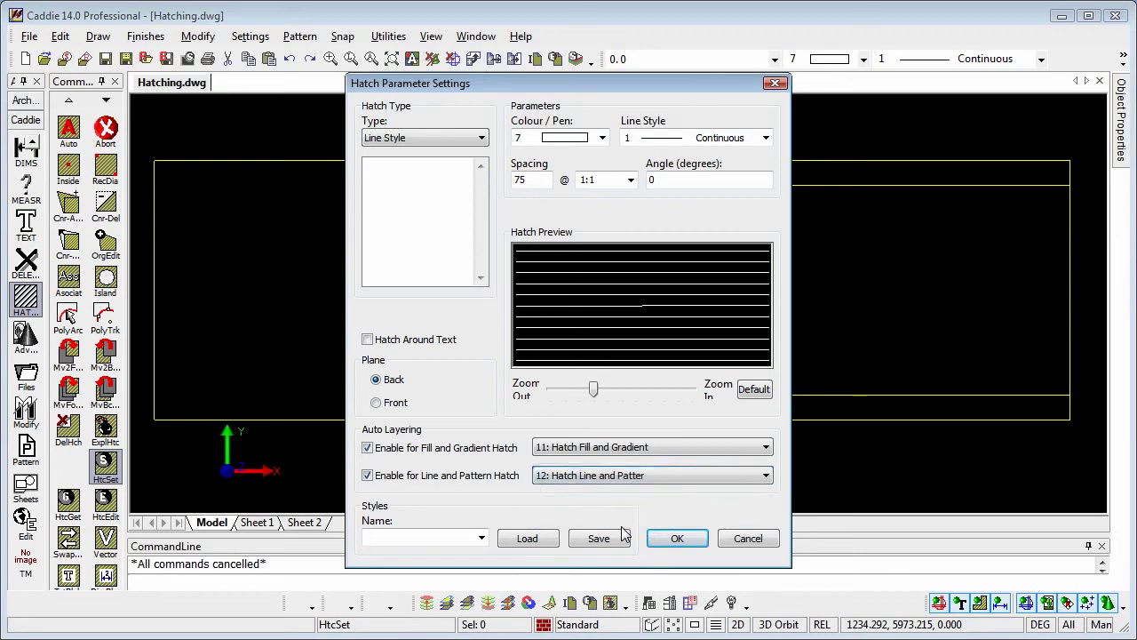
# Step: Look through the list of saved hatch styles without choosing one, and accept the hatch settings
pyautogui.click(481, 537)
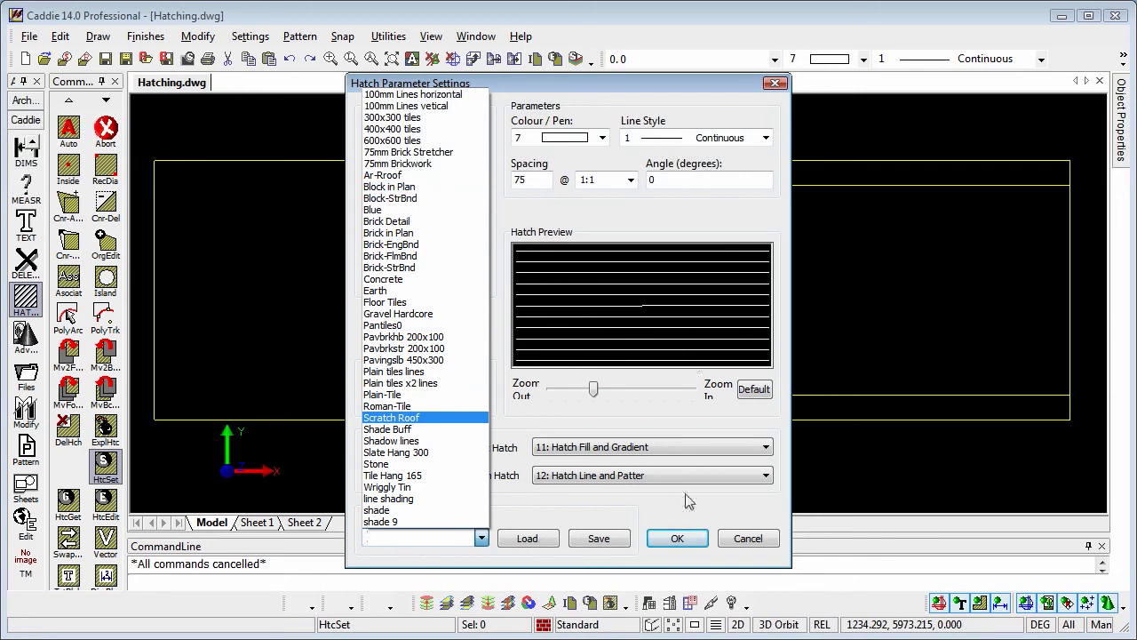
pyautogui.click(752, 538)
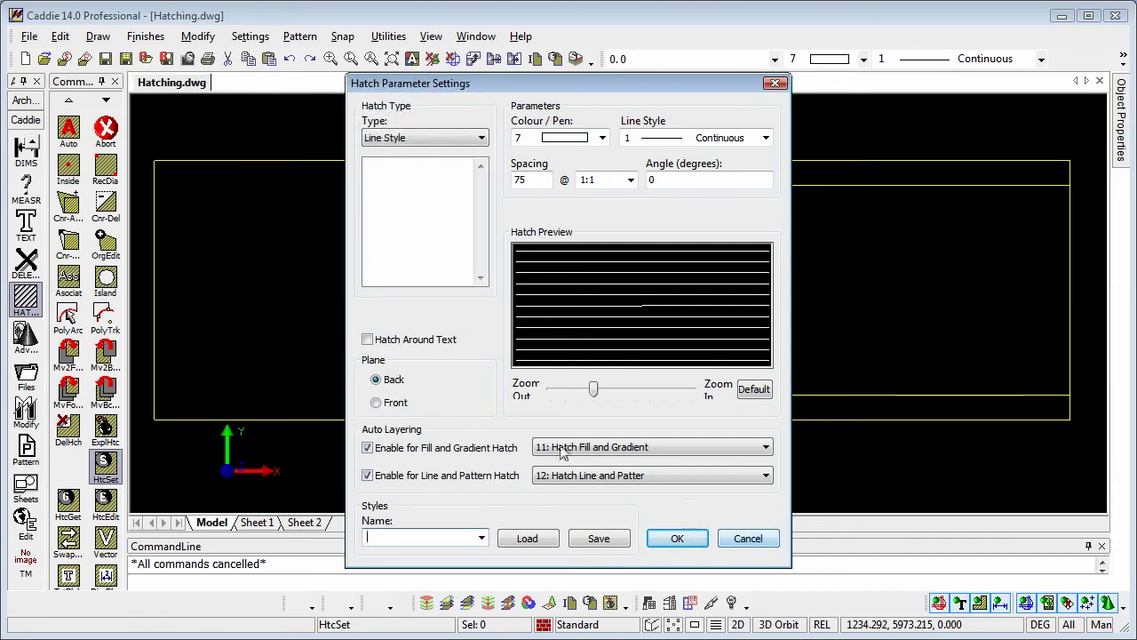
pyautogui.click(677, 539)
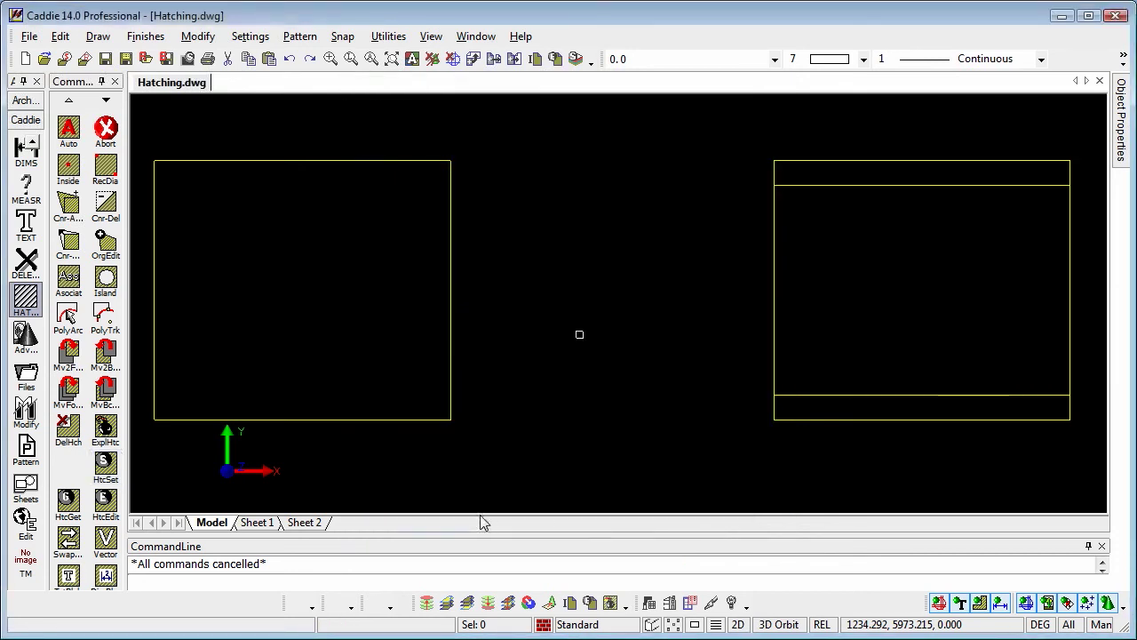
# Step: Hatch a rectangular area between the two yellow outlines by its diagonal corners using RecDia
pyautogui.click(105, 171)
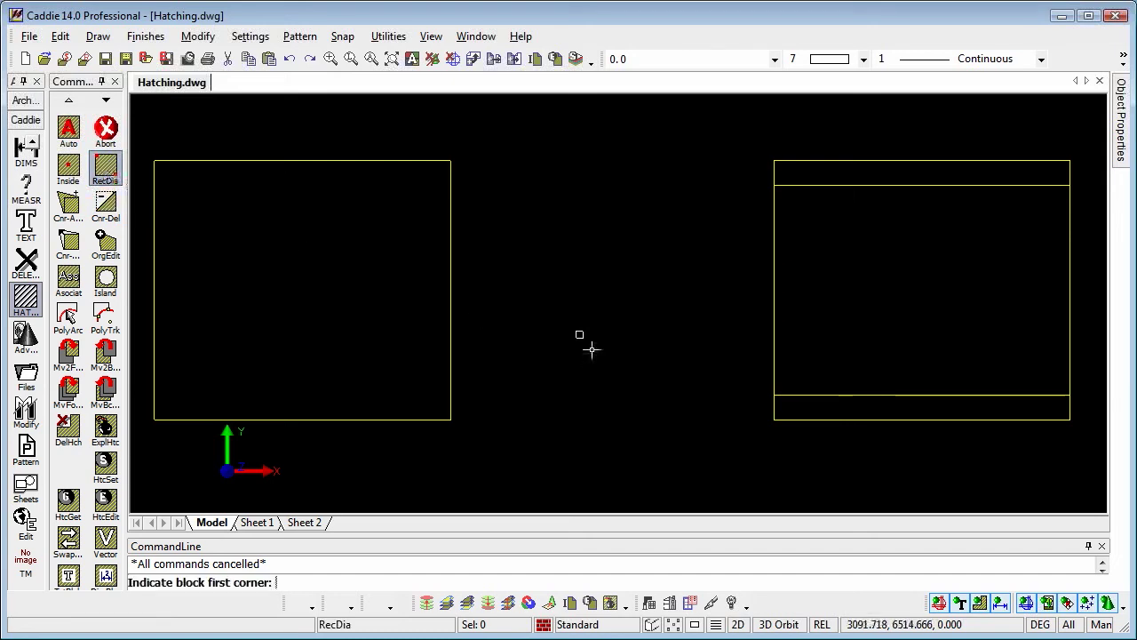
pyautogui.click(515, 173)
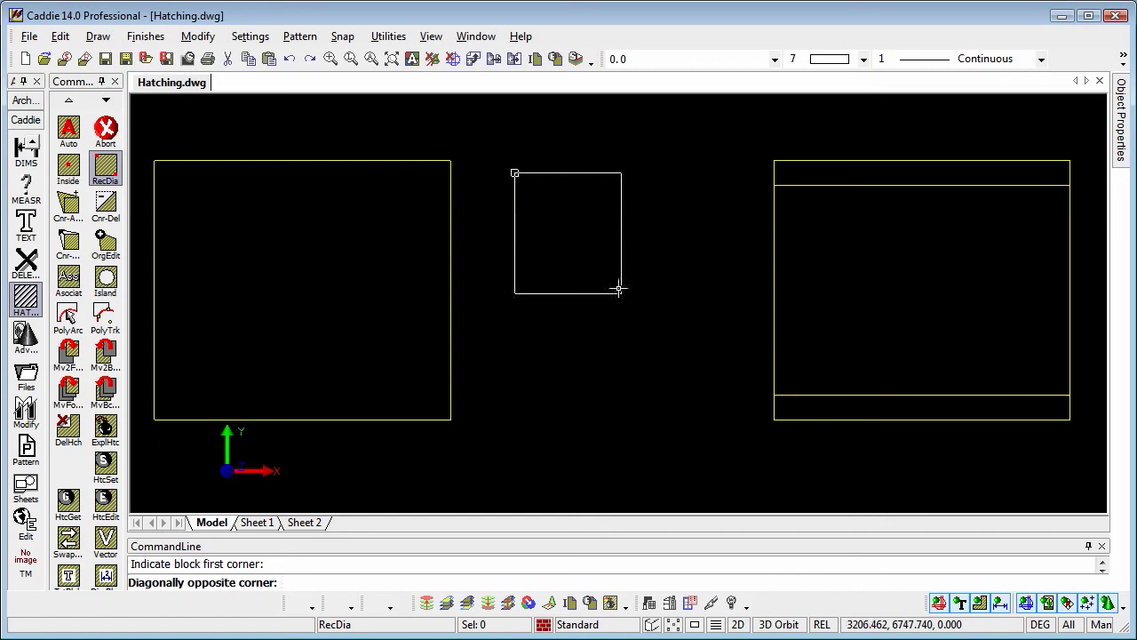
pyautogui.click(700, 367)
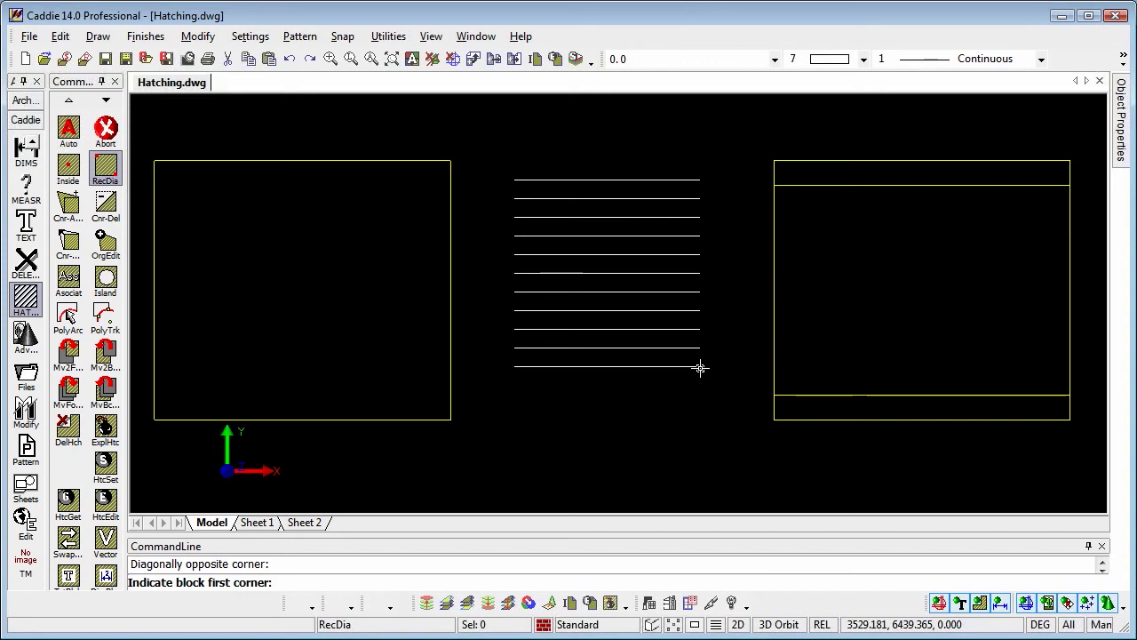
pyautogui.press('Escape')
# Step: Stretch the hatch's two lower corners downward, move the whole hatch upward by its centre grip, and deselect it
pyautogui.click(637, 284)
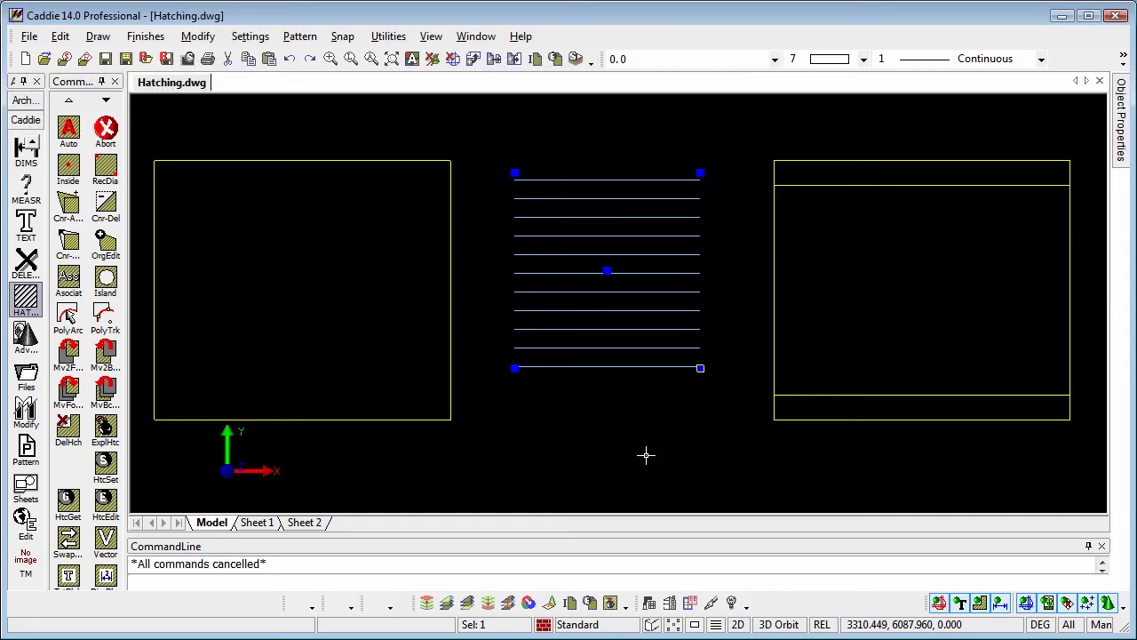
pyautogui.click(700, 369)
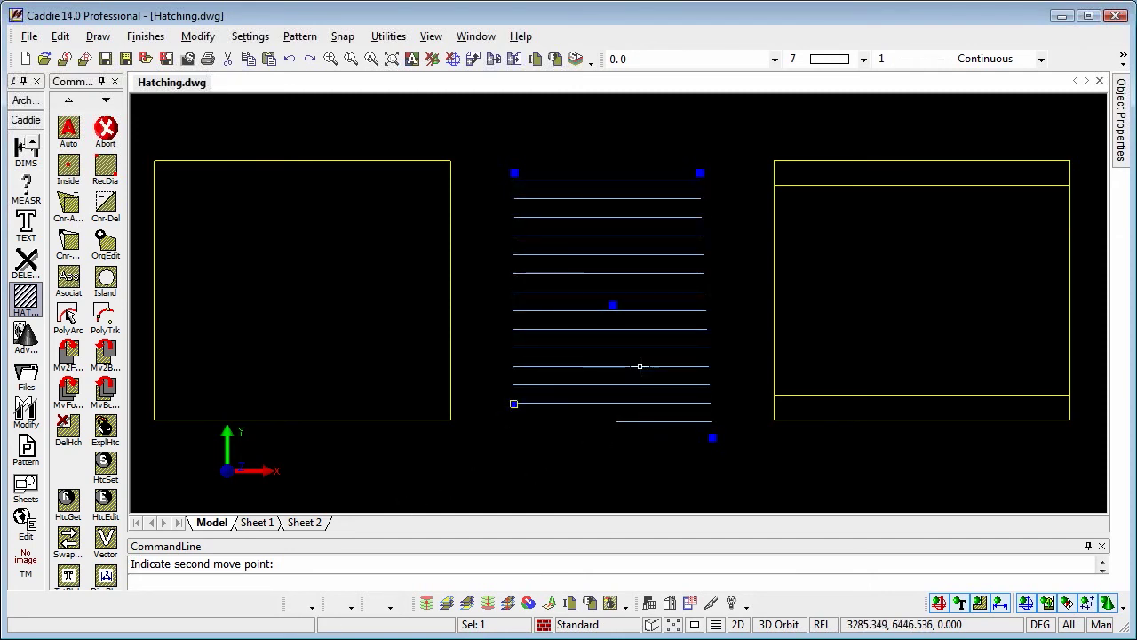
pyautogui.click(613, 304)
pyautogui.click(614, 271)
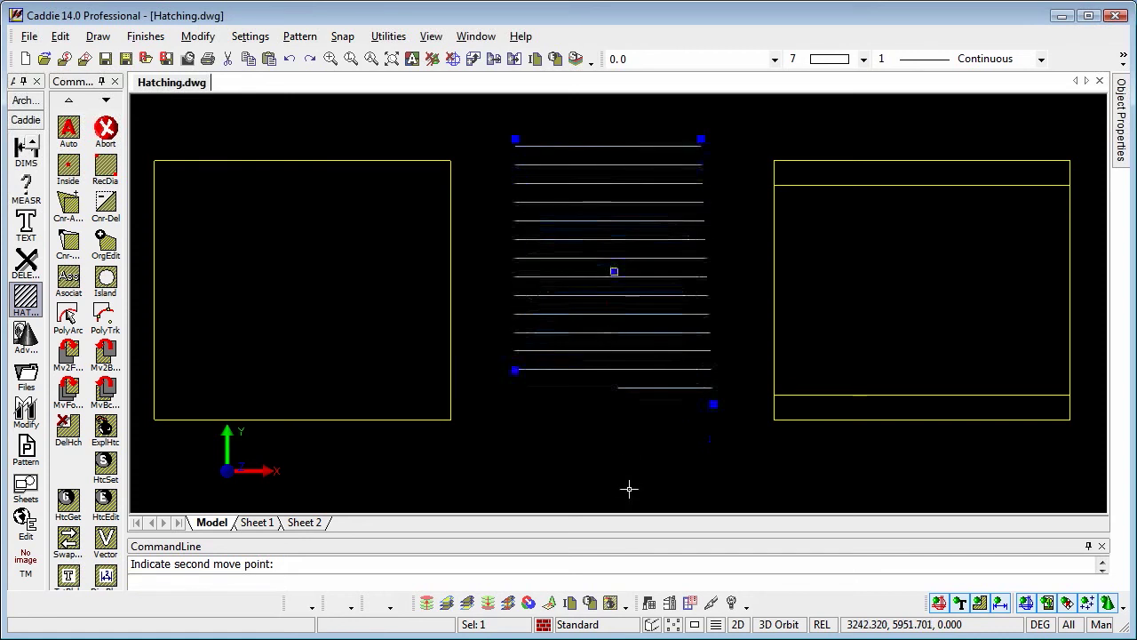
pyautogui.press('Escape')
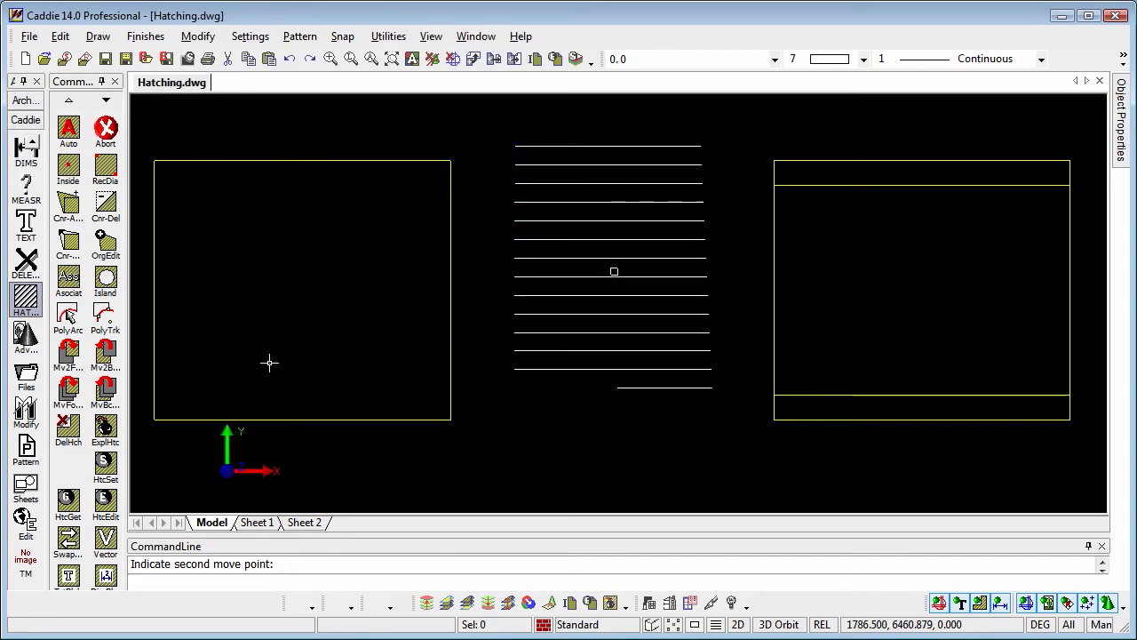
# Step: Add three new corners below the line hatch's bottom edge, between its lower-right and lower-left corners, using Cnr-Add
pyautogui.click(68, 205)
pyautogui.click(568, 267)
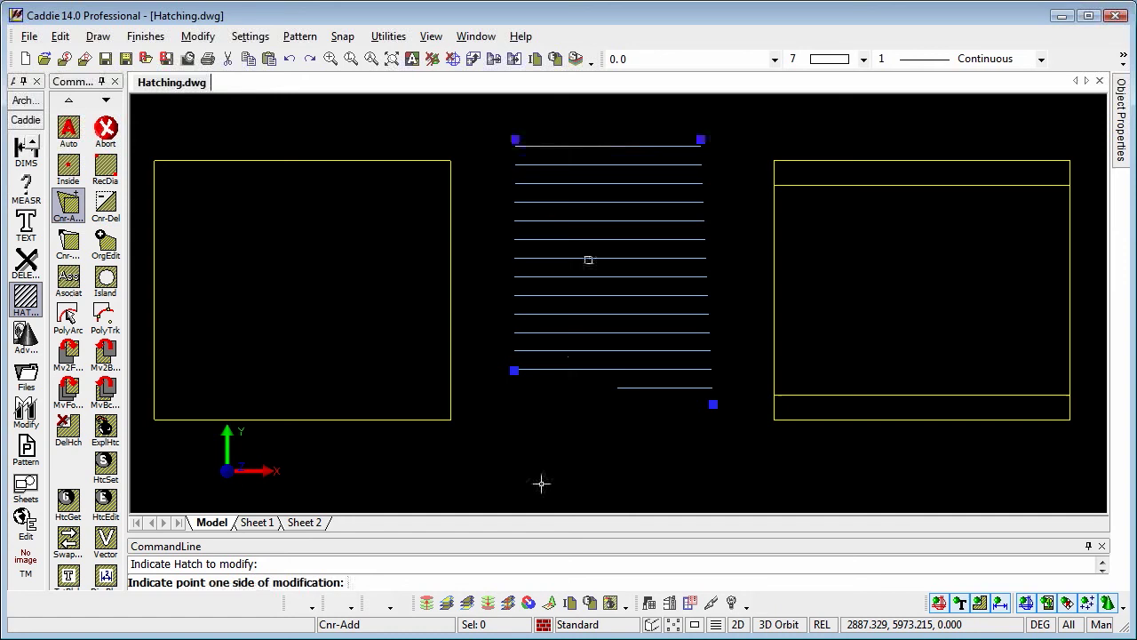
pyautogui.click(712, 403)
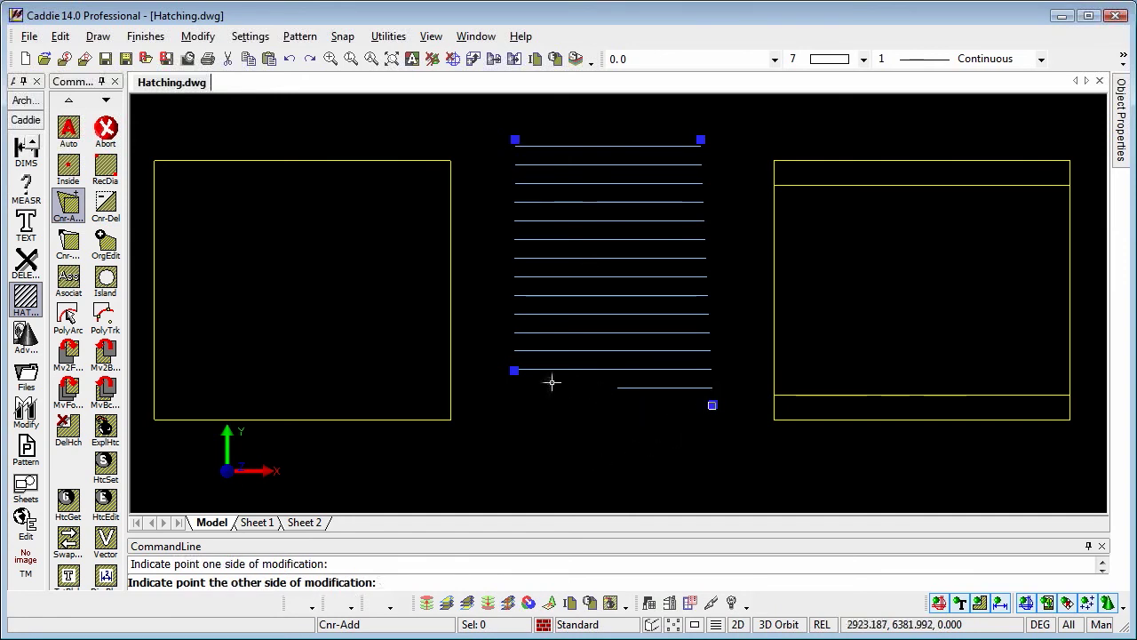
pyautogui.click(513, 371)
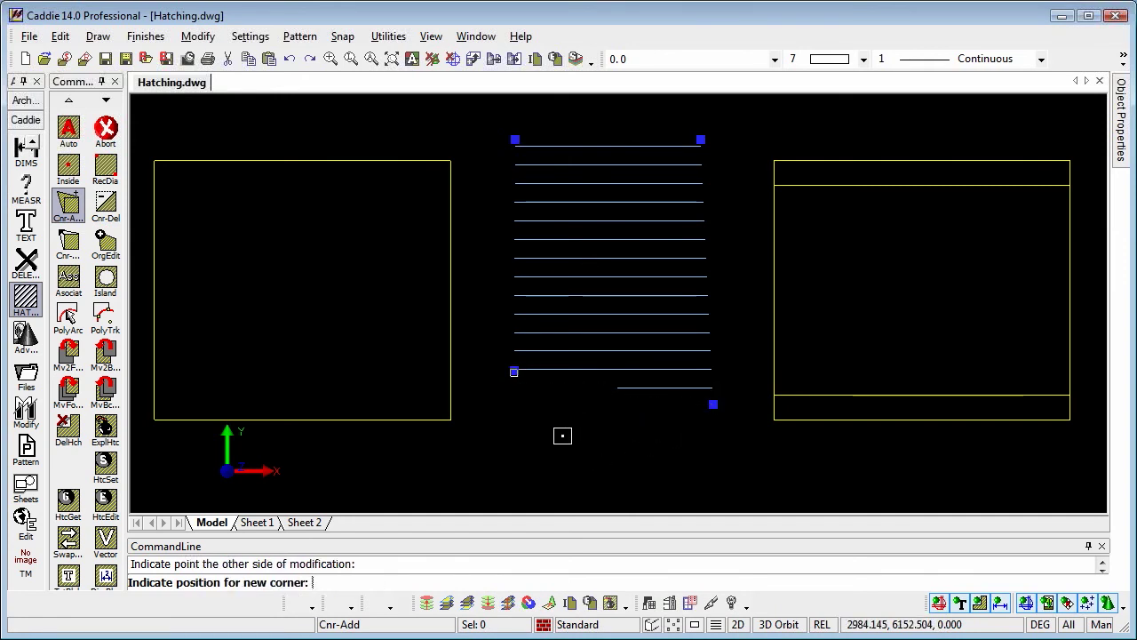
pyautogui.click(654, 449)
pyautogui.click(585, 452)
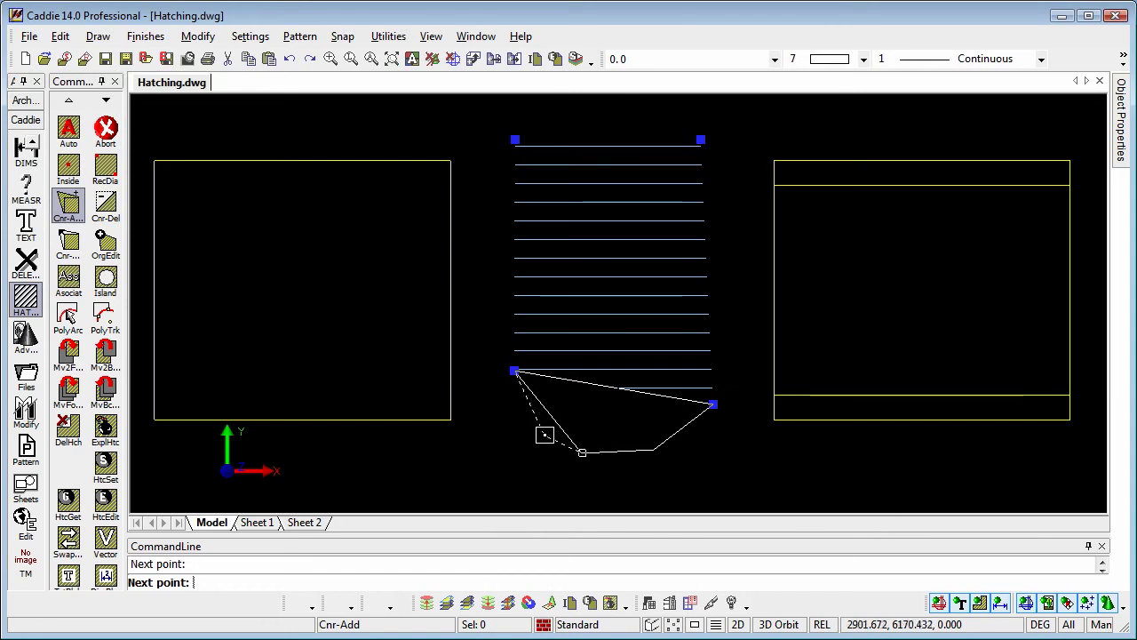
pyautogui.click(539, 425)
pyautogui.rightClick(562, 415)
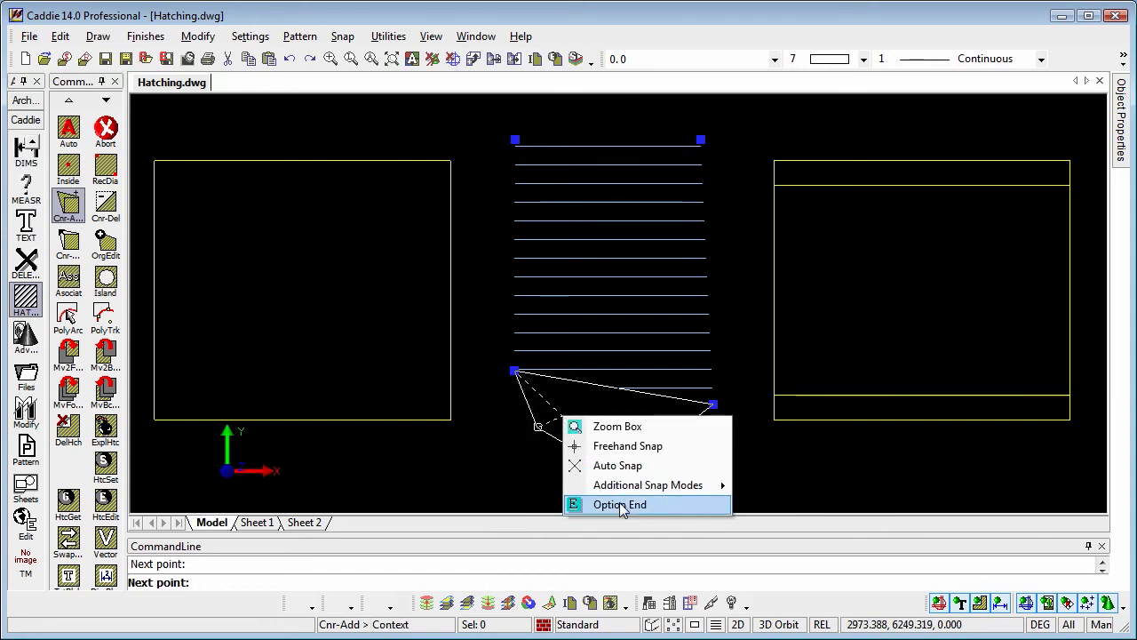
pyautogui.click(627, 504)
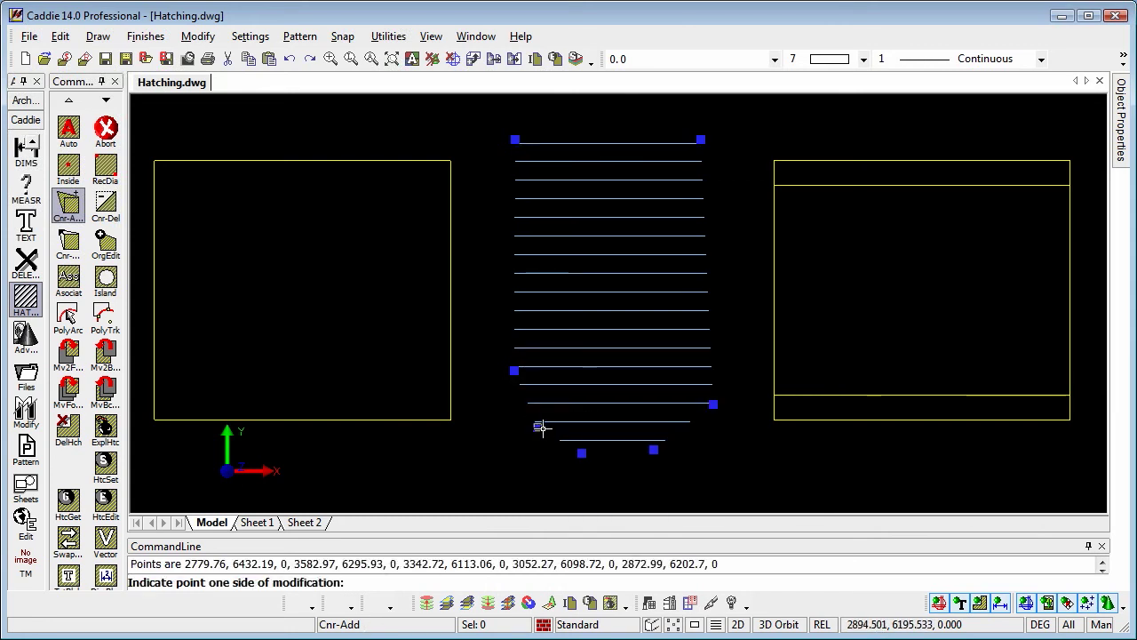
pyautogui.click(582, 451)
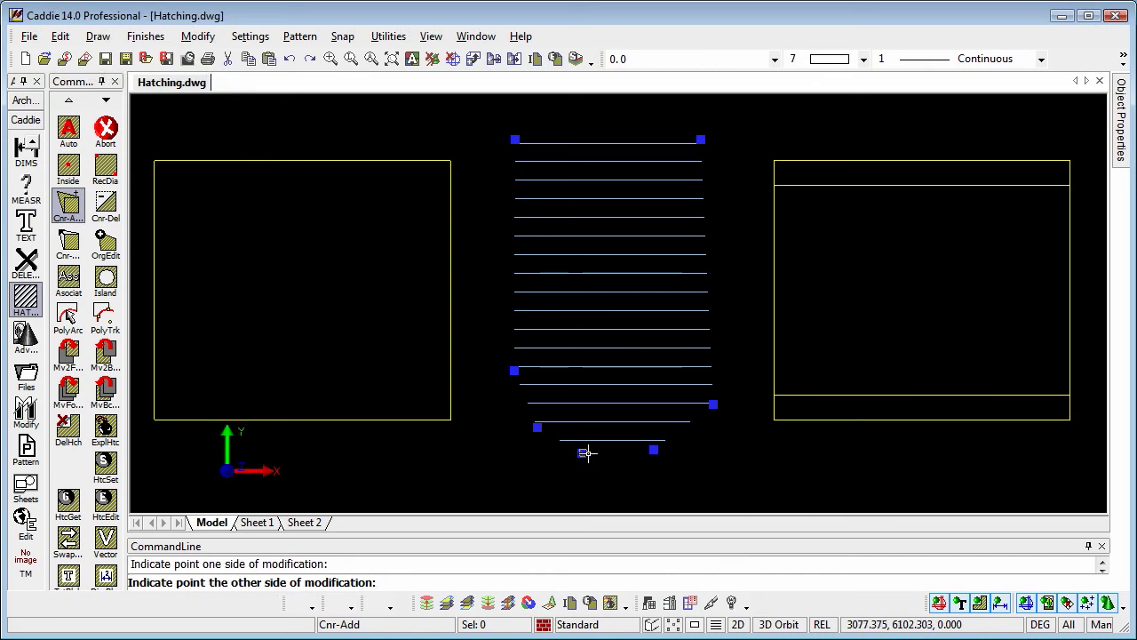
pyautogui.click(583, 451)
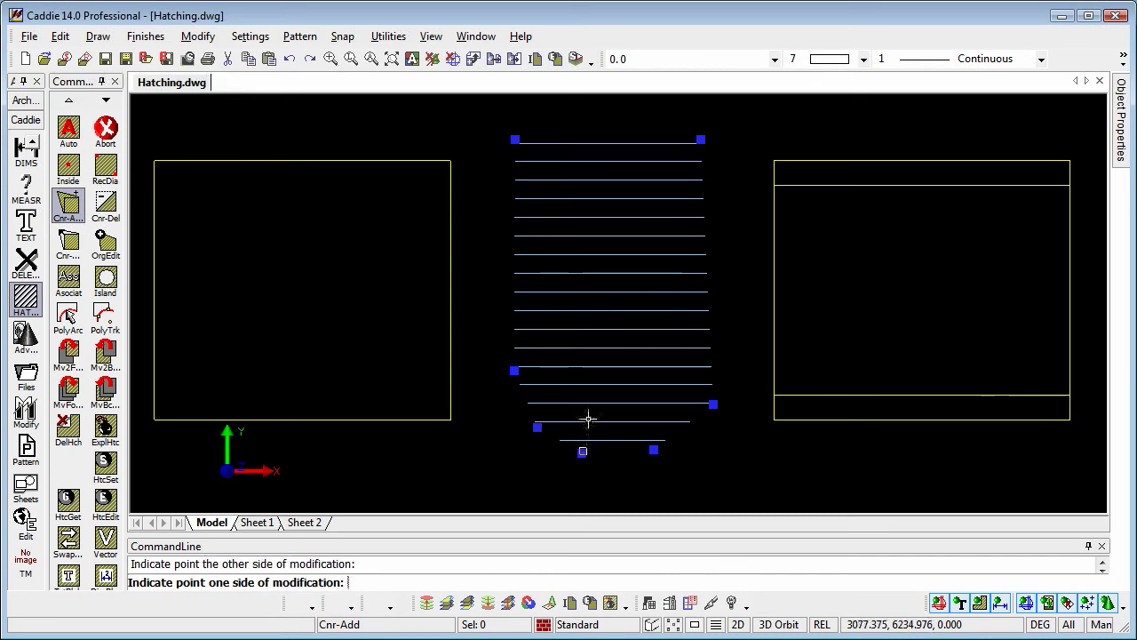
pyautogui.click(588, 418)
pyautogui.press('Escape')
# Step: Select the line hatch, move its lowest corner slightly downward by its grip, and deselect the hatch
pyautogui.click(589, 452)
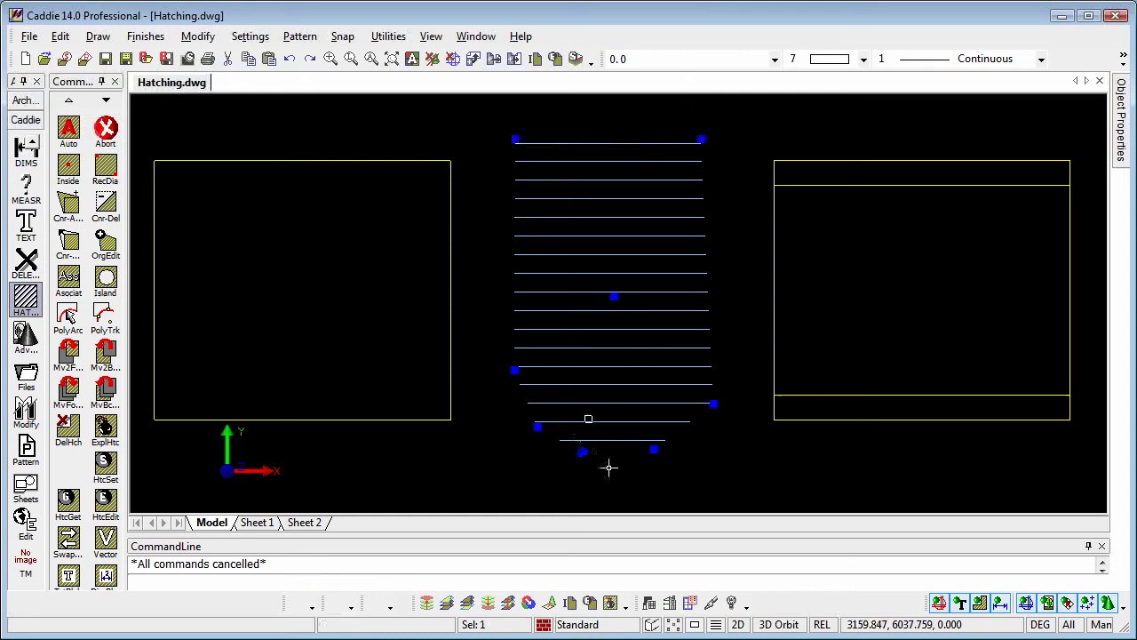
pyautogui.click(588, 419)
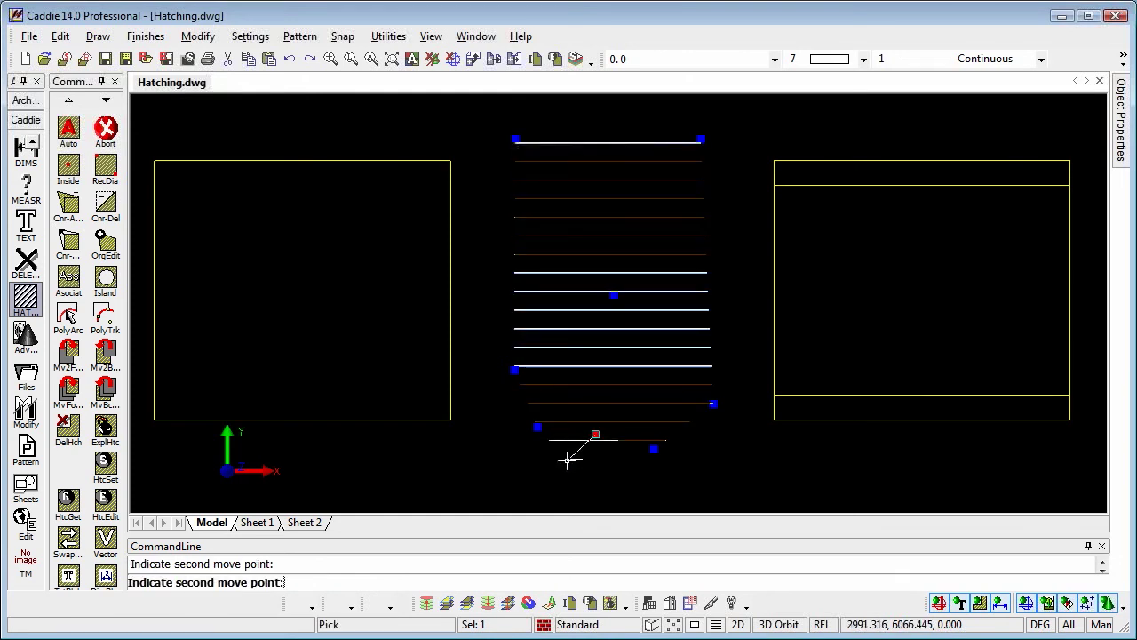
pyautogui.click(571, 502)
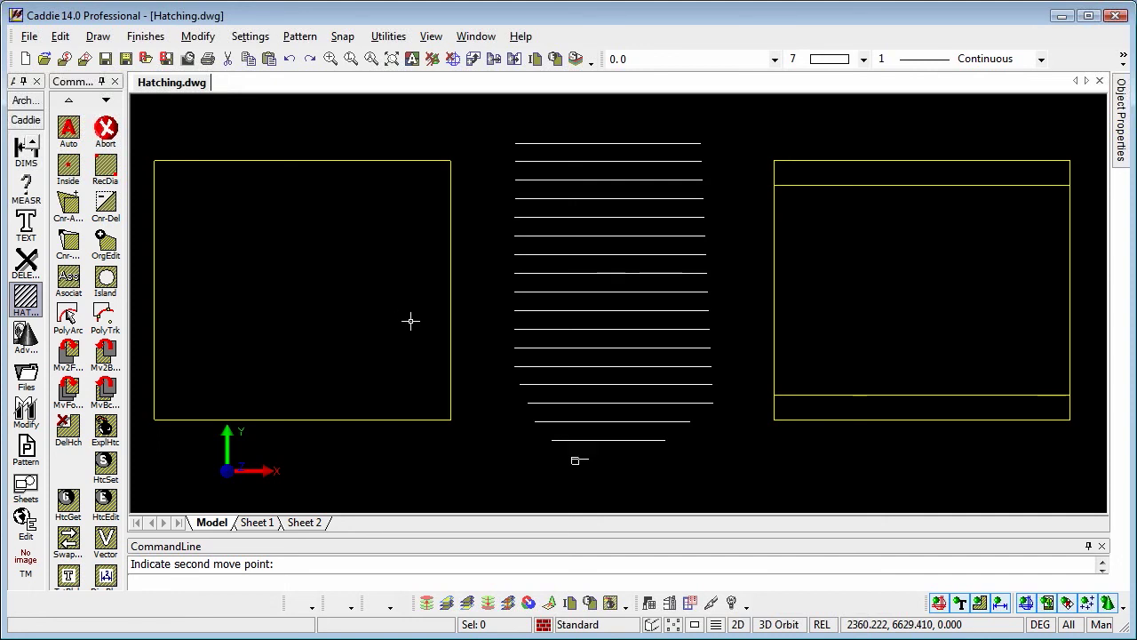
# Step: Change the line hatch's origin to a point near the middle of the hatch using OrgEdit, and end the command
pyautogui.click(106, 251)
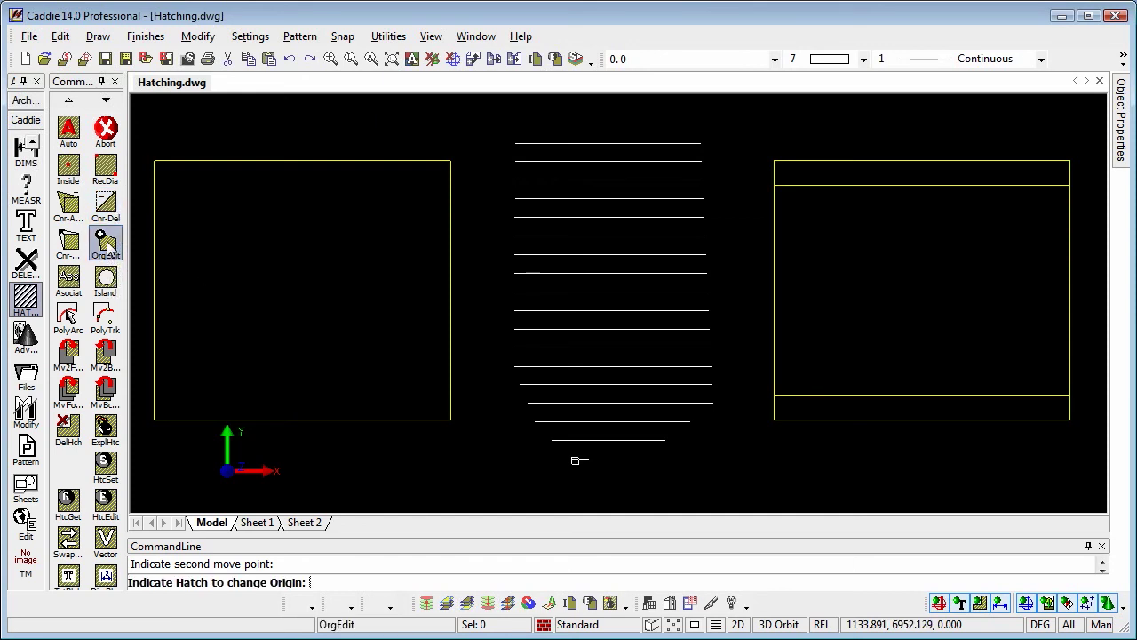
pyautogui.click(595, 343)
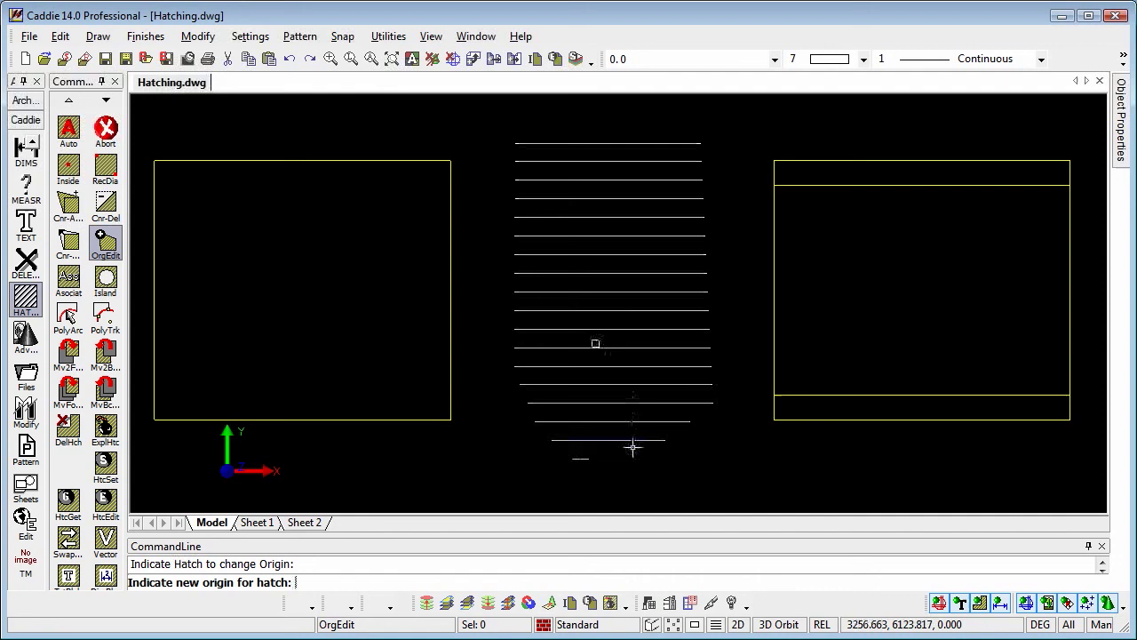
pyautogui.click(601, 319)
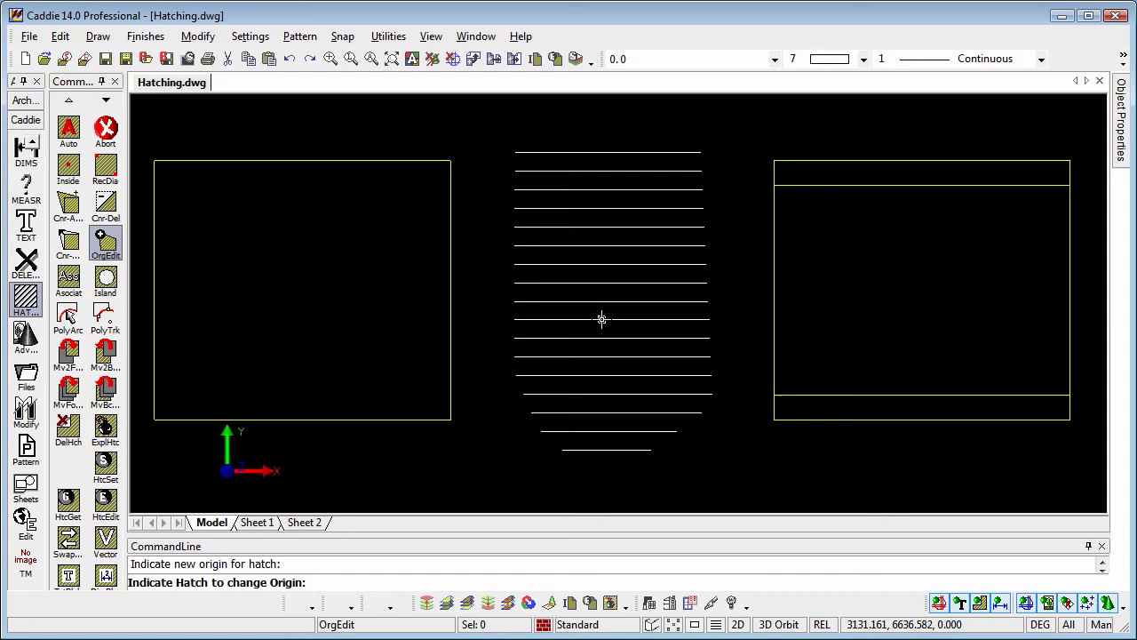
pyautogui.press('Escape')
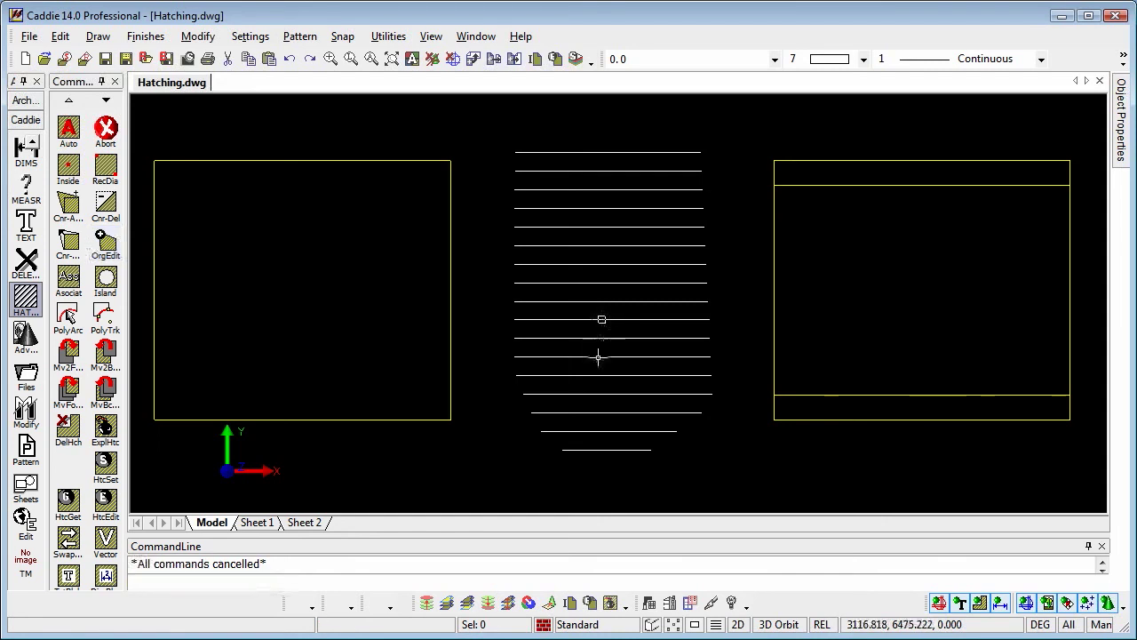
# Step: Add a six-cornered island manually in the middle of the line hatch, and end the Island command
pyautogui.click(106, 281)
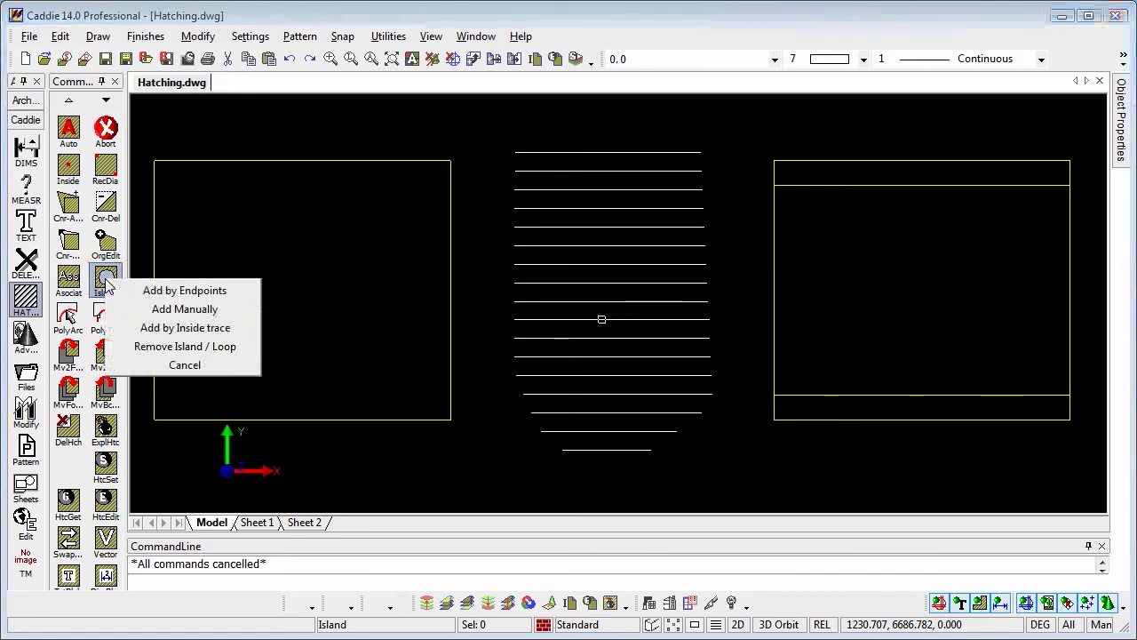
pyautogui.click(178, 311)
pyautogui.click(581, 301)
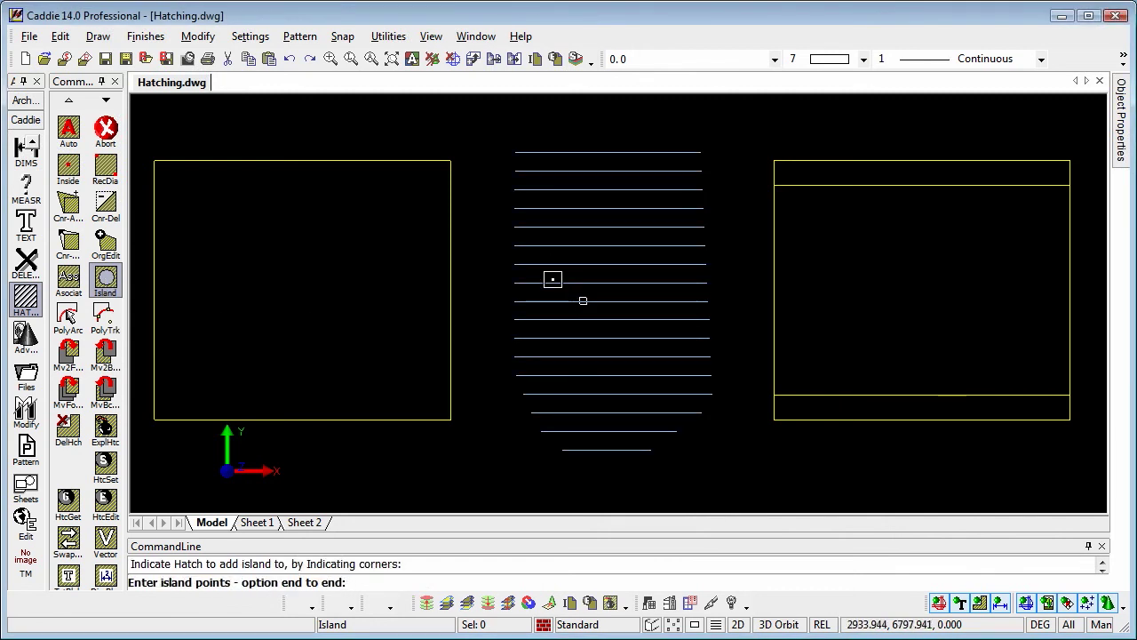
pyautogui.click(553, 279)
pyautogui.click(568, 233)
pyautogui.click(626, 227)
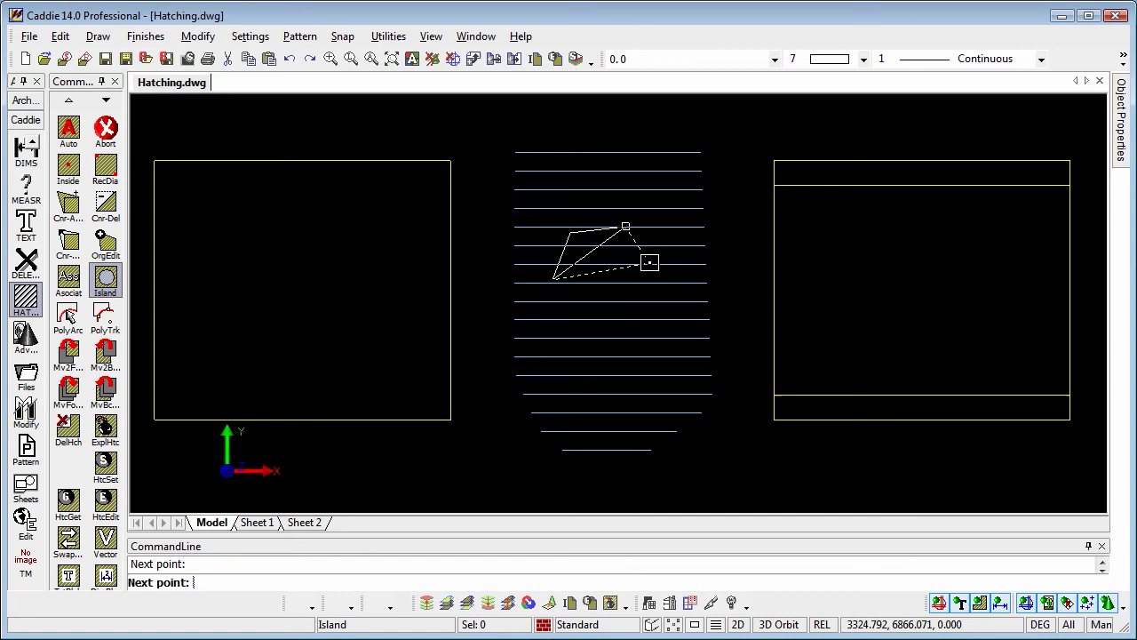
pyautogui.click(654, 283)
pyautogui.click(636, 338)
pyautogui.rightClick(562, 333)
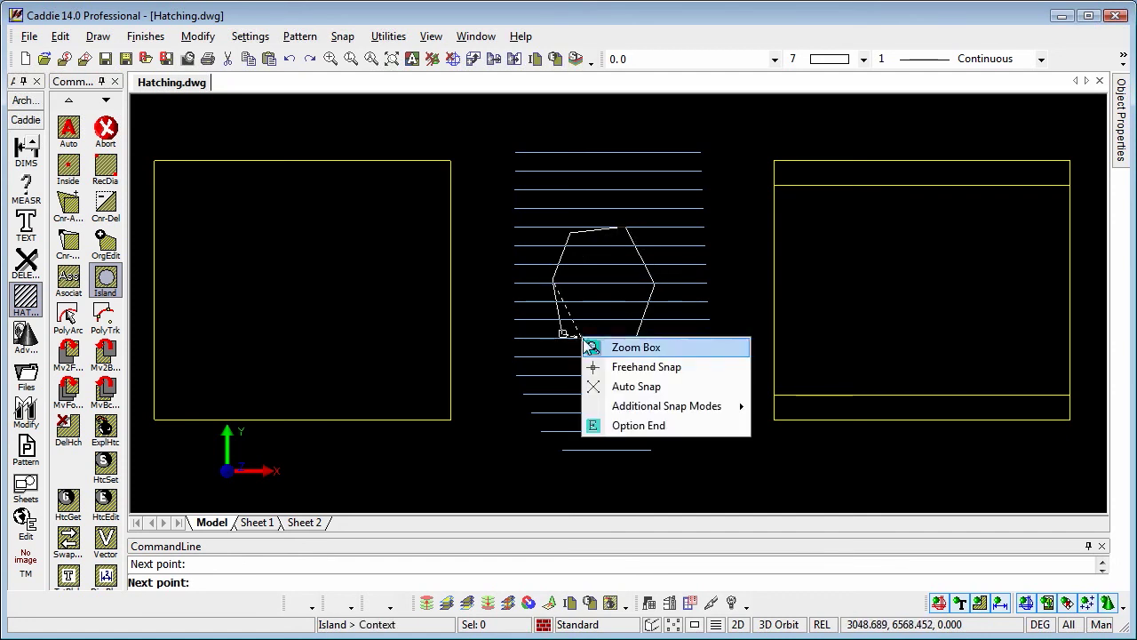
pyautogui.click(636, 425)
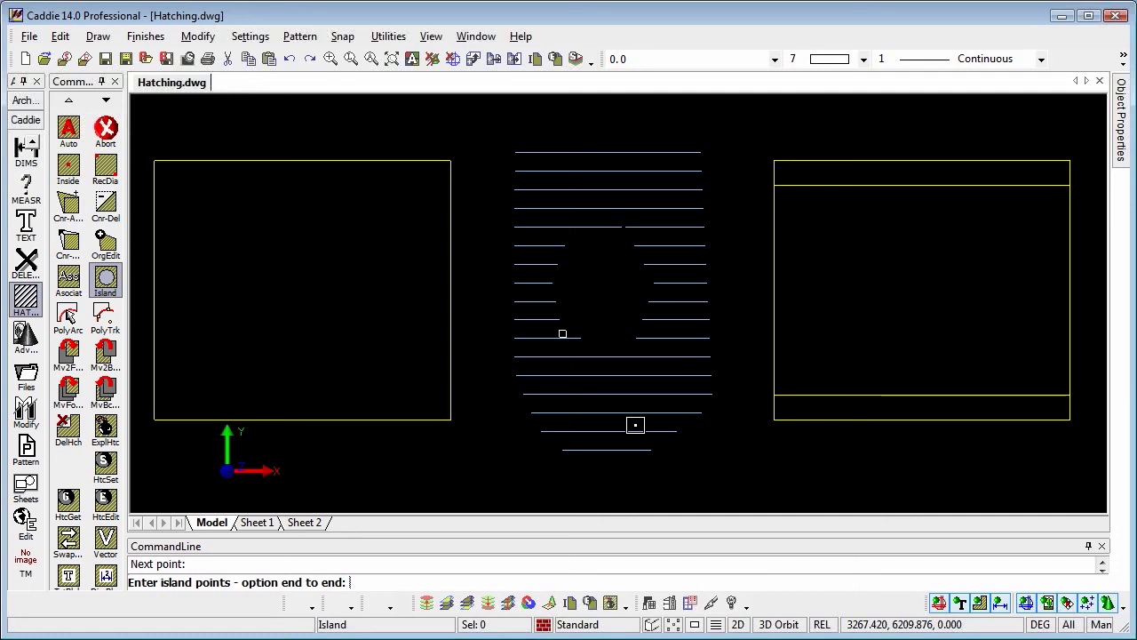
pyautogui.press('Escape')
# Step: Select the hatch, widen the island by moving its three right-hand corners outward with their grips, and deselect it
pyautogui.click(640, 399)
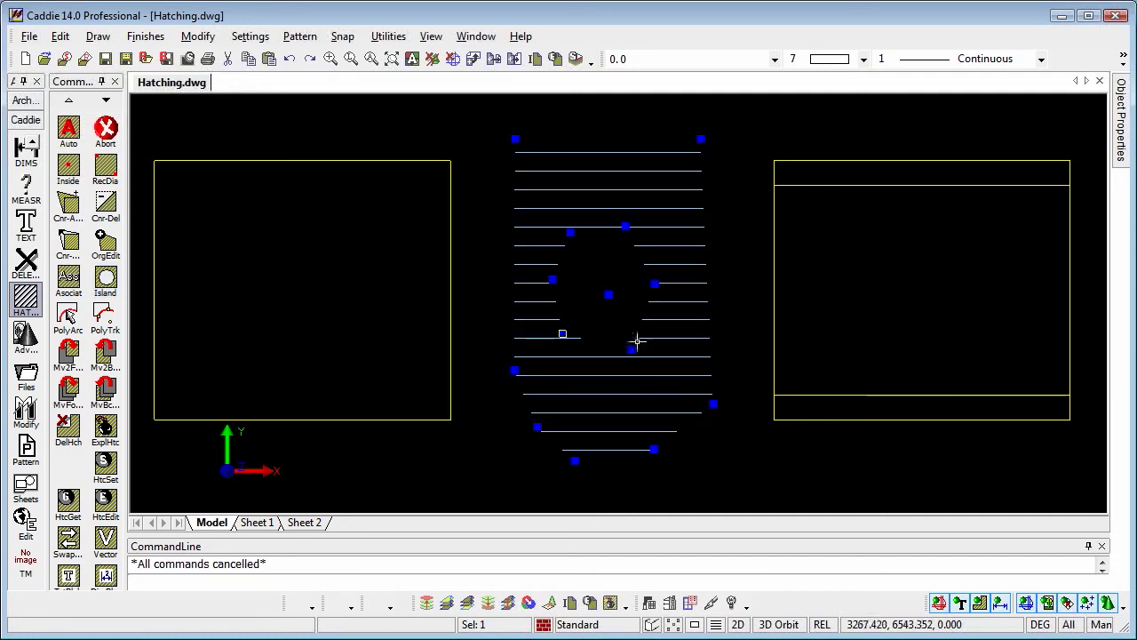
pyautogui.moveTo(634, 340); pyautogui.dragTo(633, 349)
pyautogui.click(675, 279)
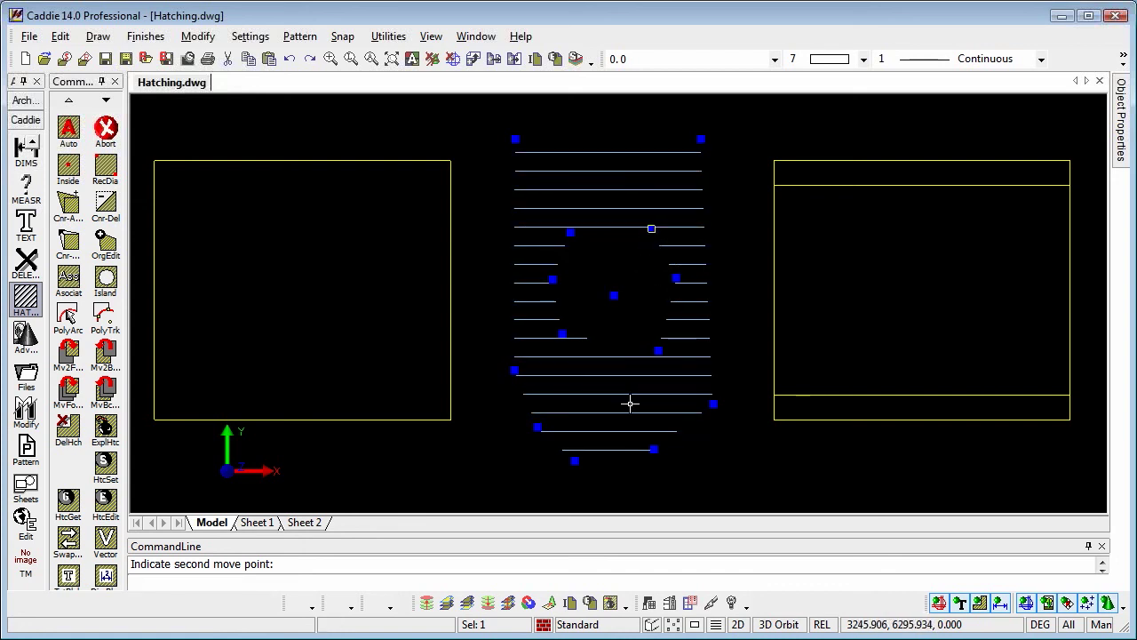
pyautogui.press('Escape')
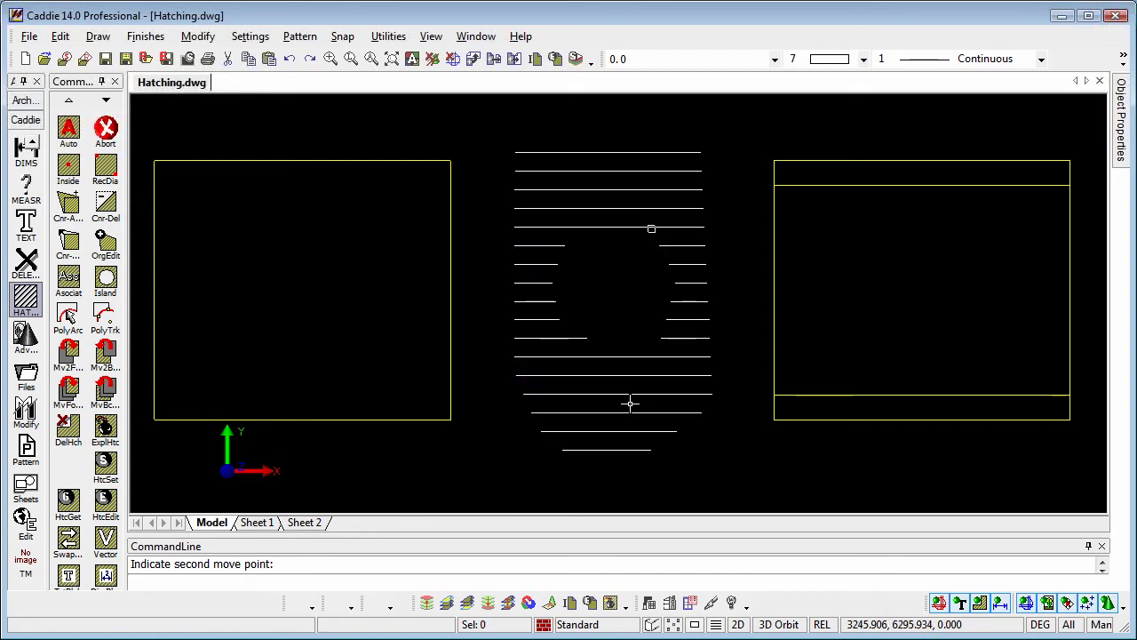